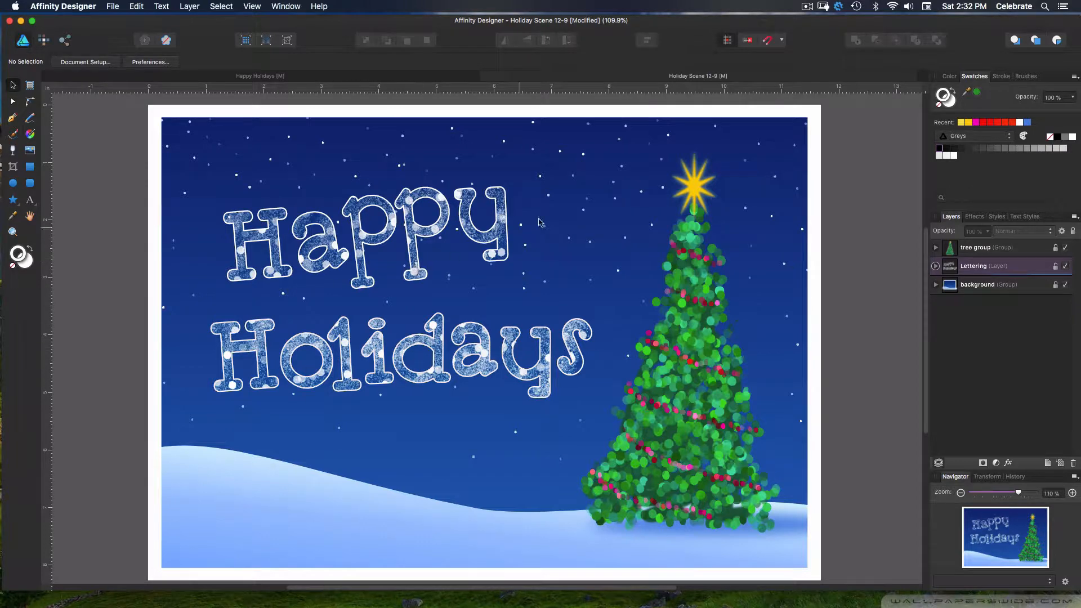
- Switch to the Happy Holidays document and convert the "Happy" art text to curves
click(382, 76)
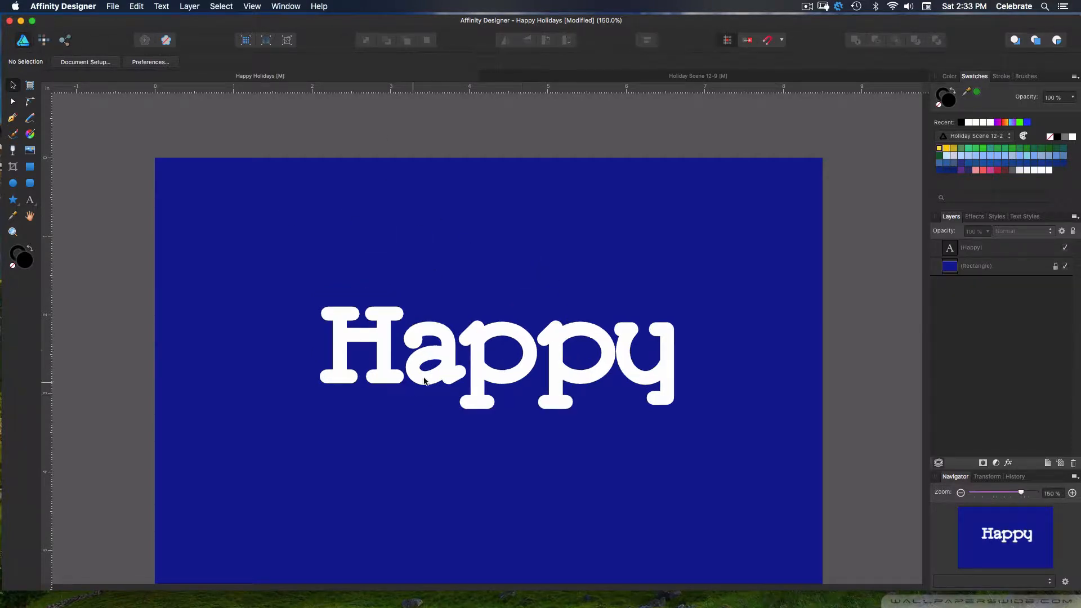
click(478, 371)
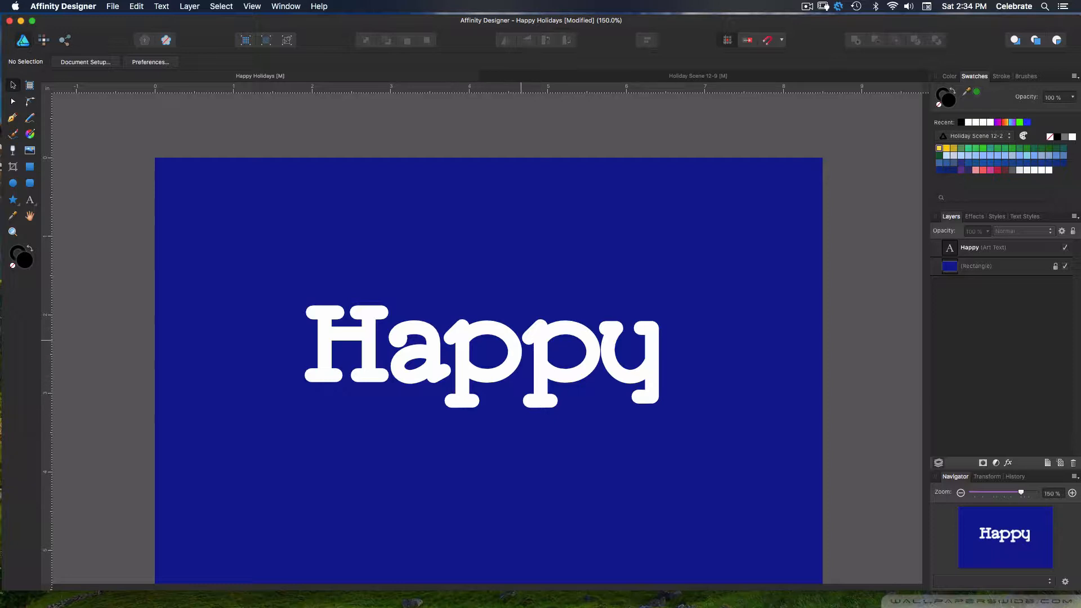
click(982, 247)
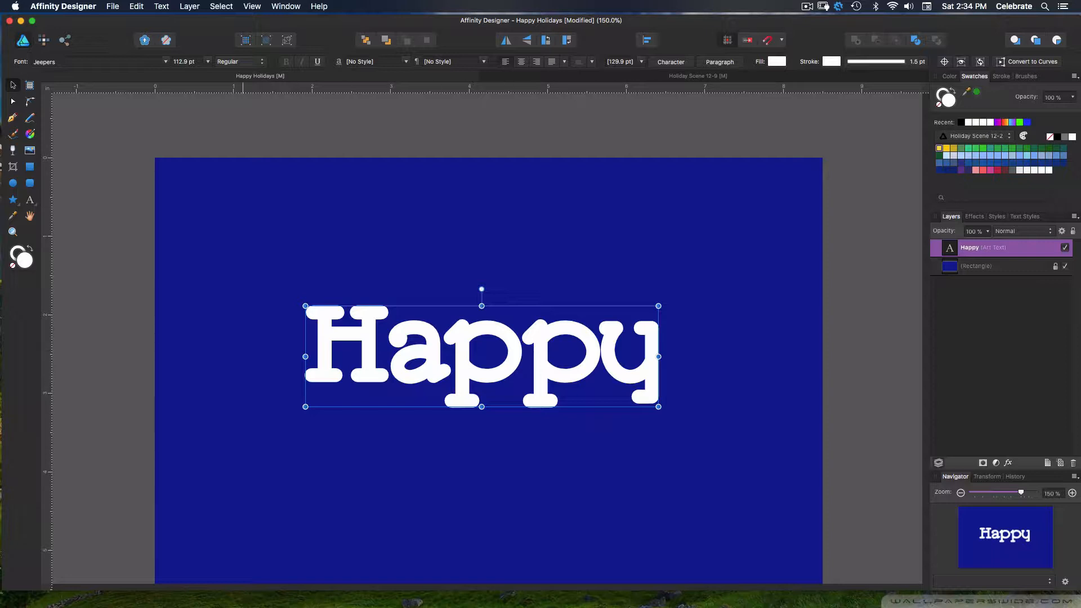
click(189, 6)
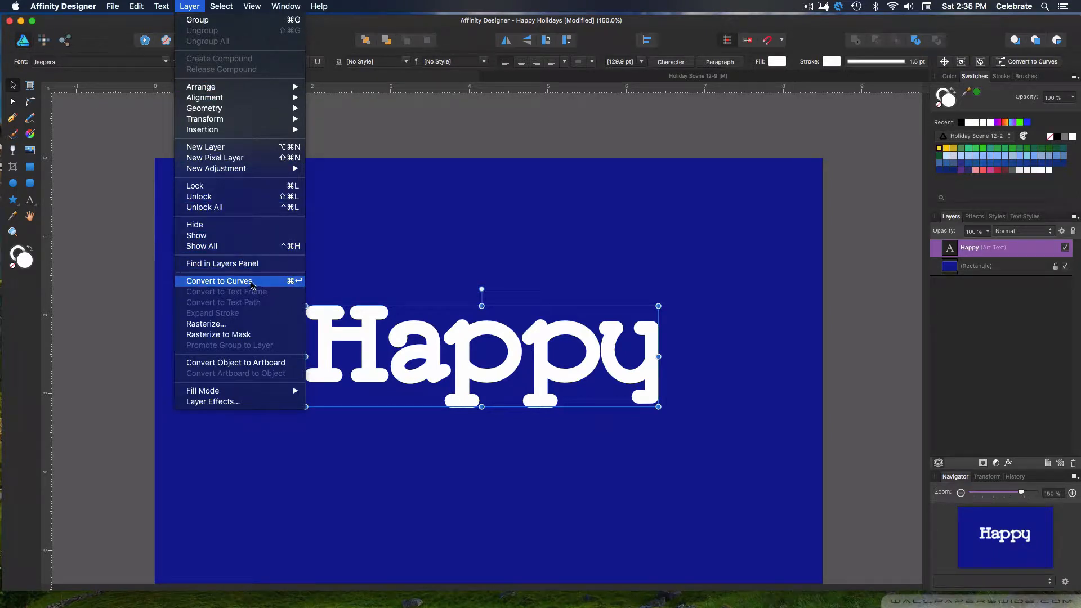
click(640, 118)
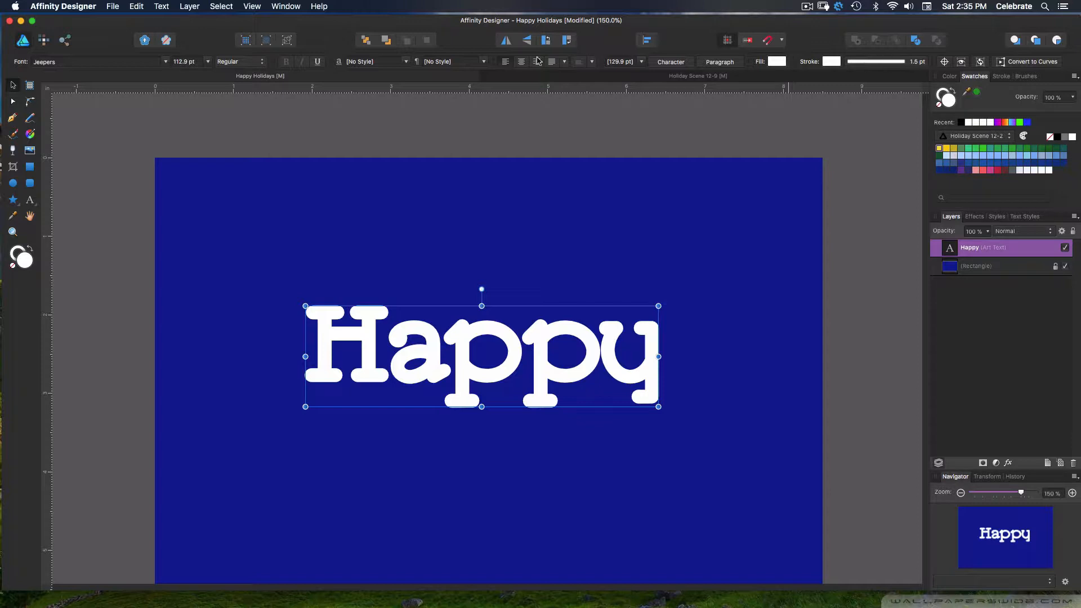
click(1037, 63)
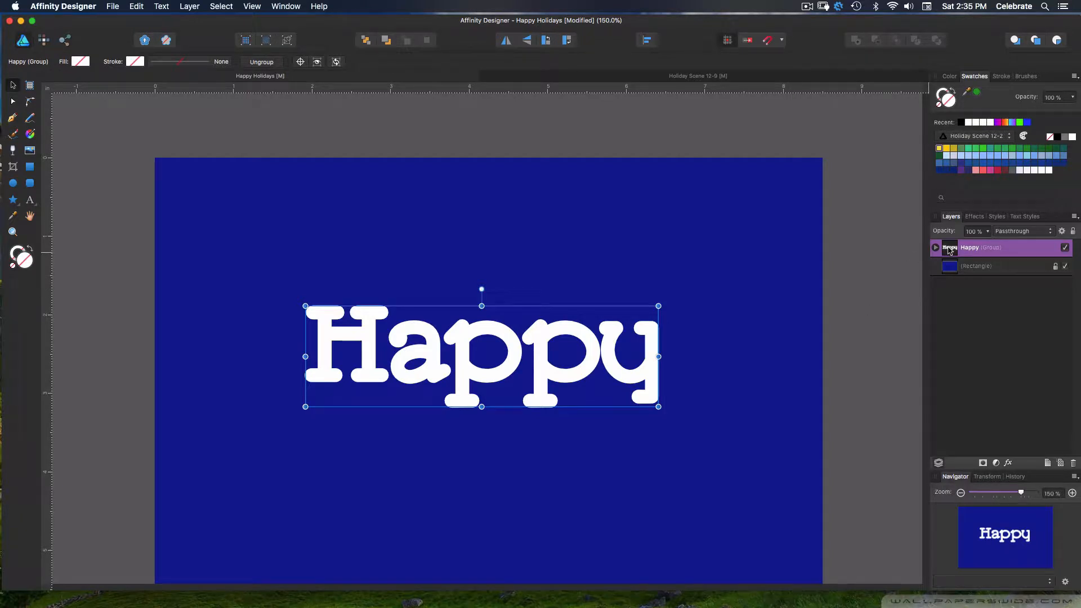
- Ungroup the Happy group into separate letter curves
click(936, 248)
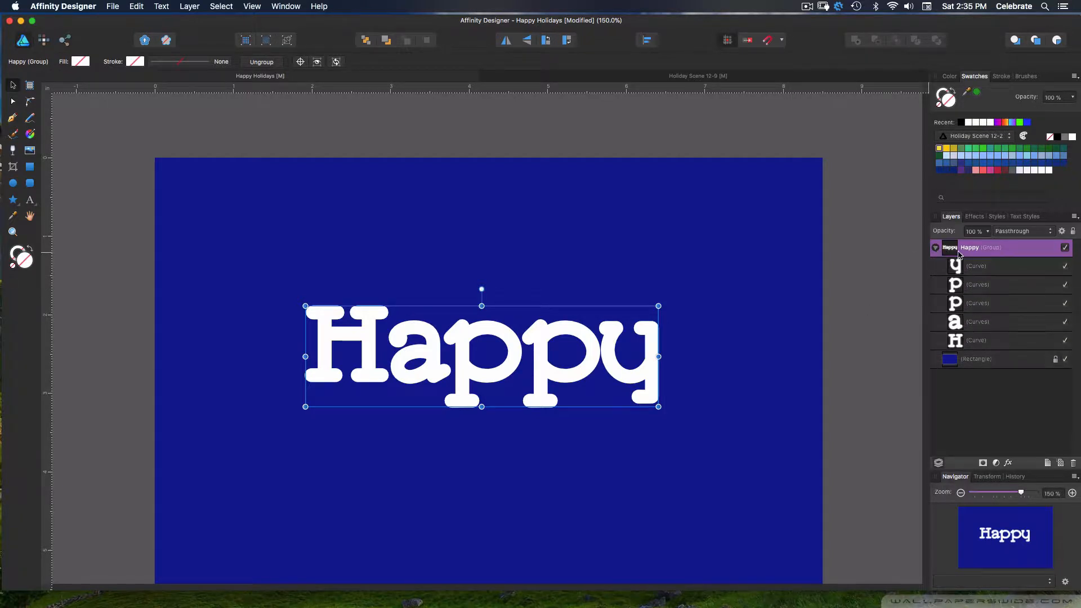
click(980, 307)
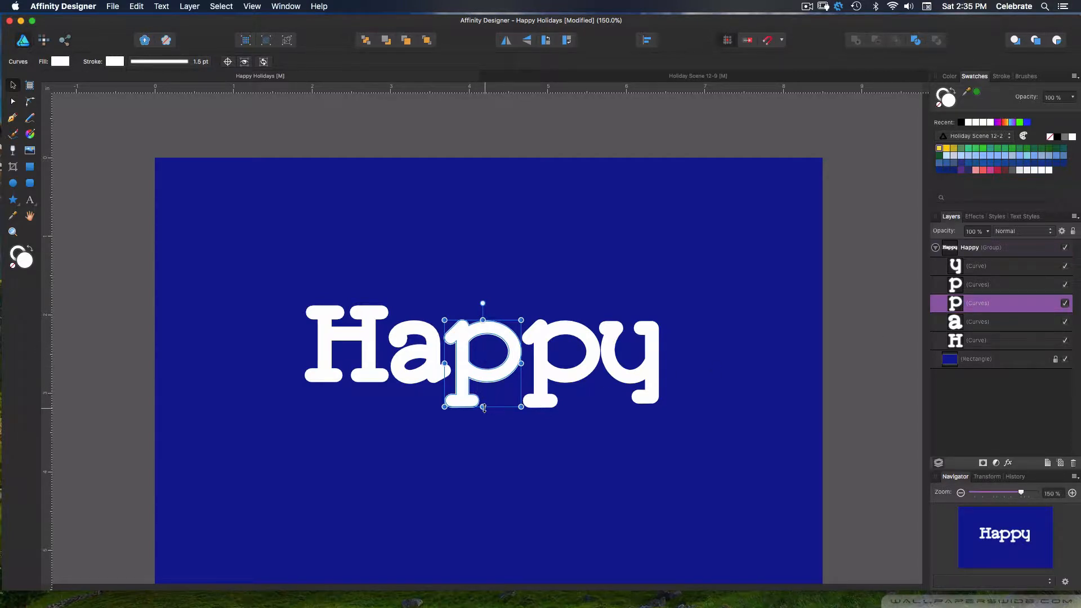
mouse_move(484, 407)
mouse_down()
mouse_move(496, 526)
mouse_move(491, 406)
mouse_up()
drag(1022, 493, 1029, 493)
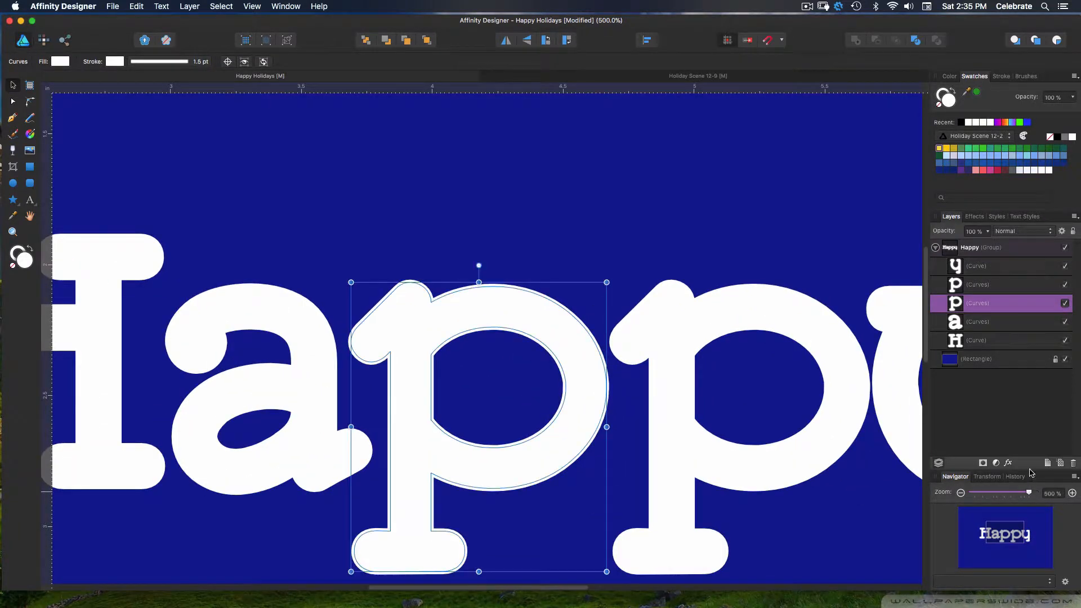
click(977, 251)
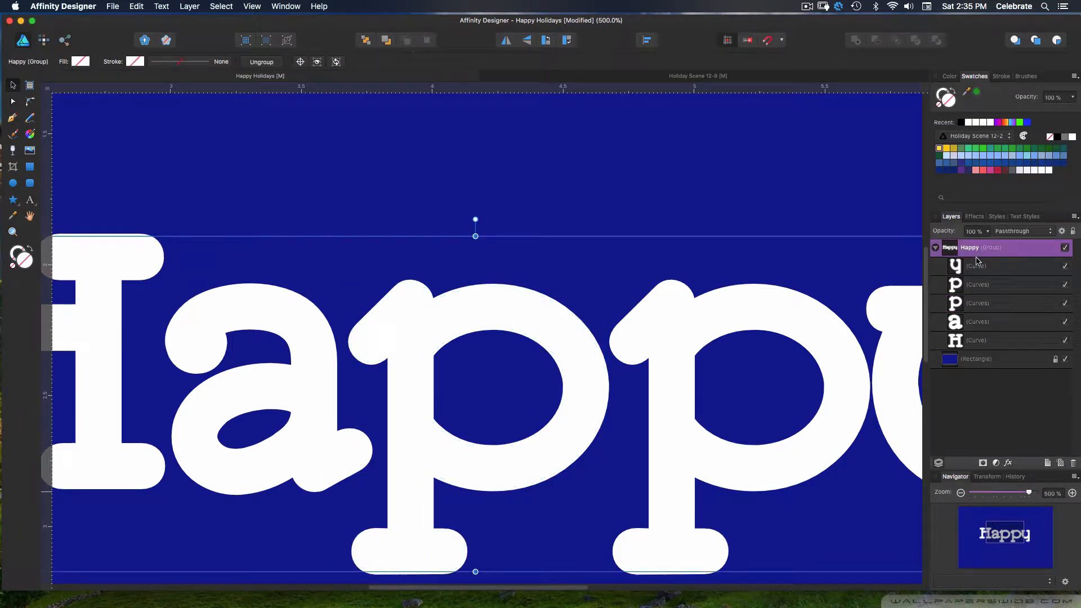
right_click(986, 251)
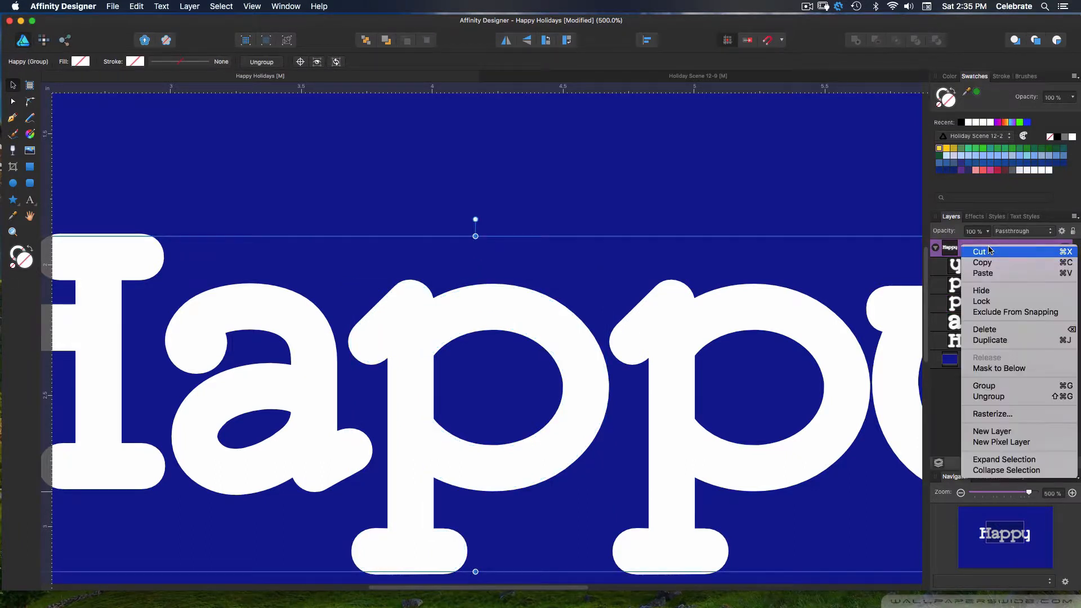
click(990, 397)
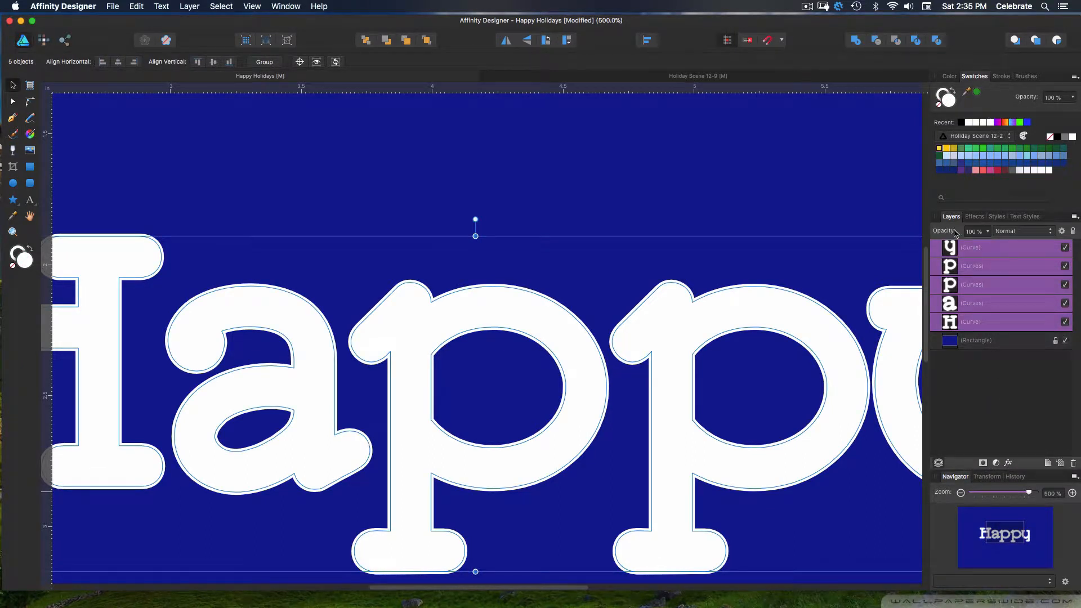
- Draw a thin rectangle across the first p's stem just above its foot and subtract it from the letter
click(980, 287)
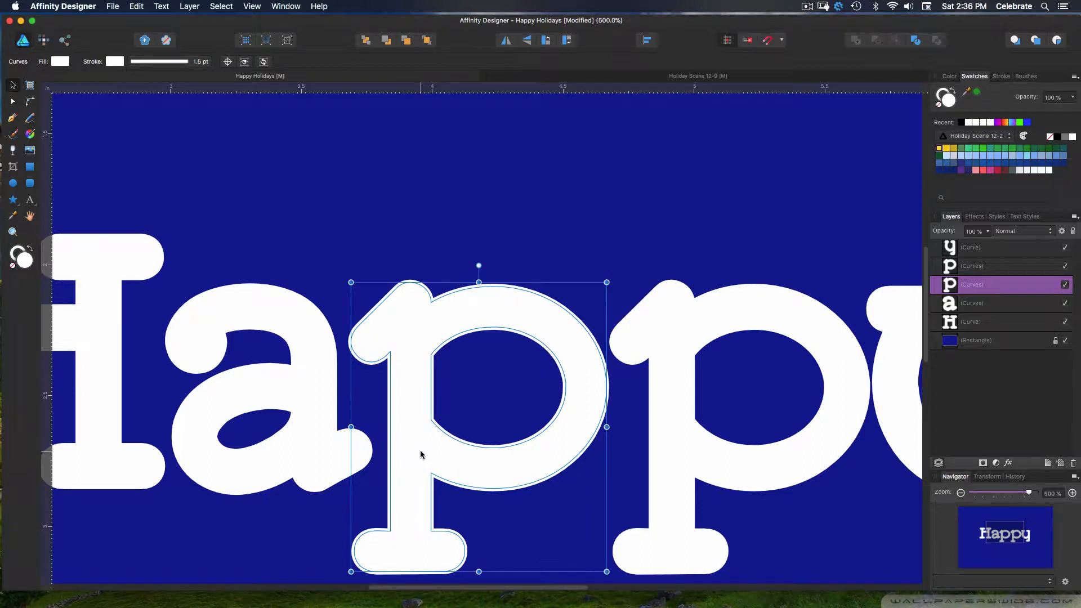
click(31, 168)
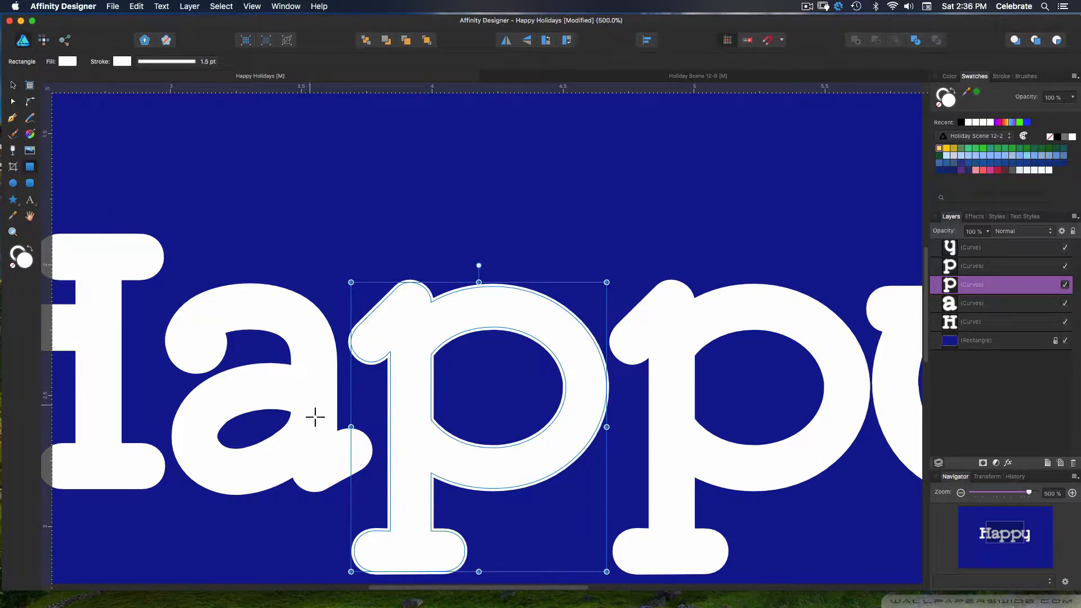
drag(370, 494, 448, 513)
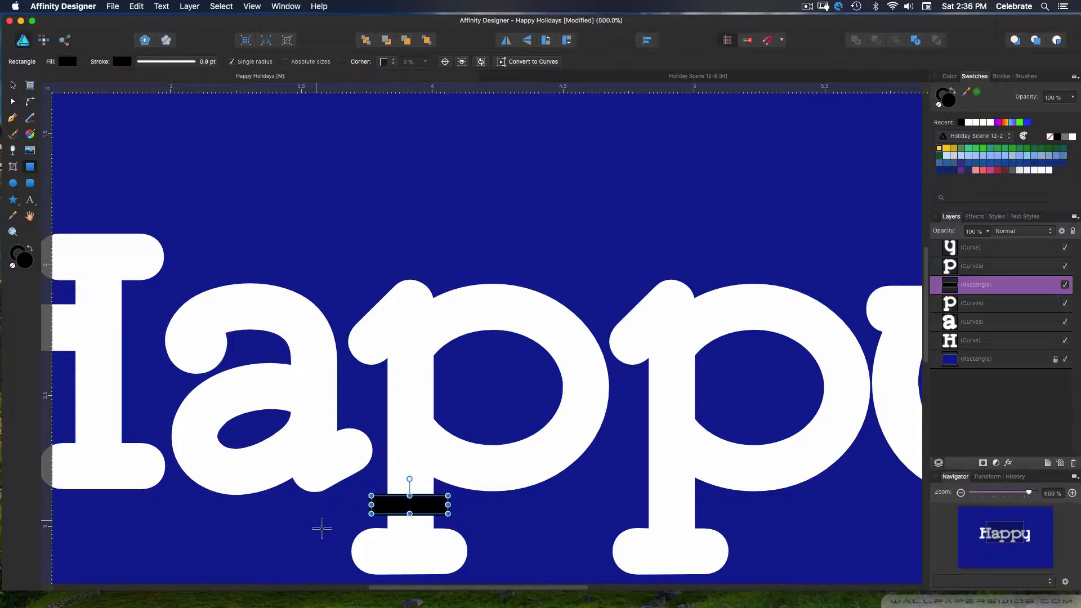
key(v)
shift+click(409, 457)
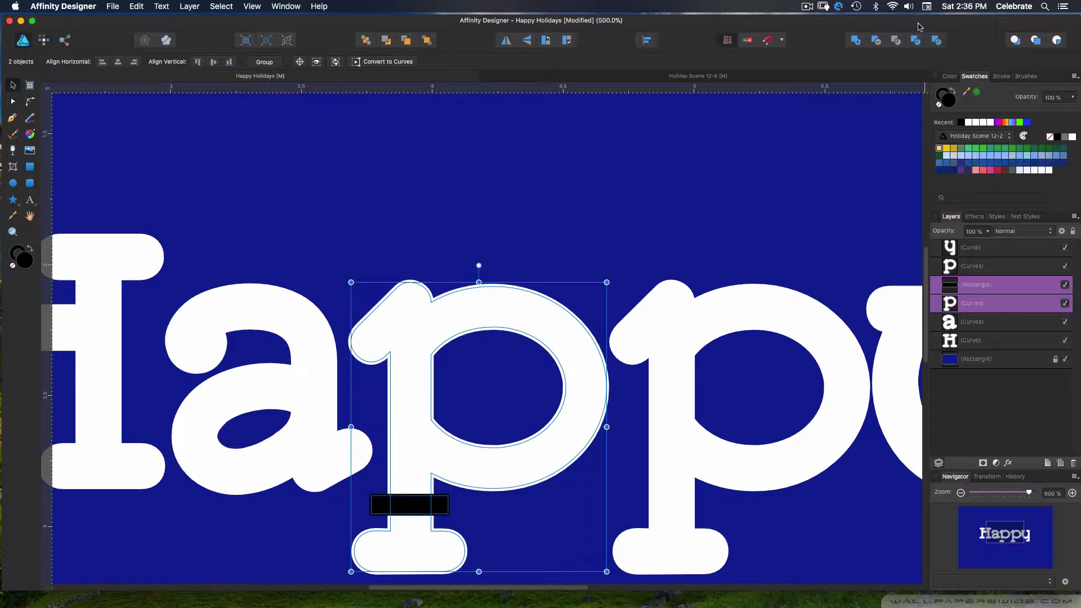
click(875, 42)
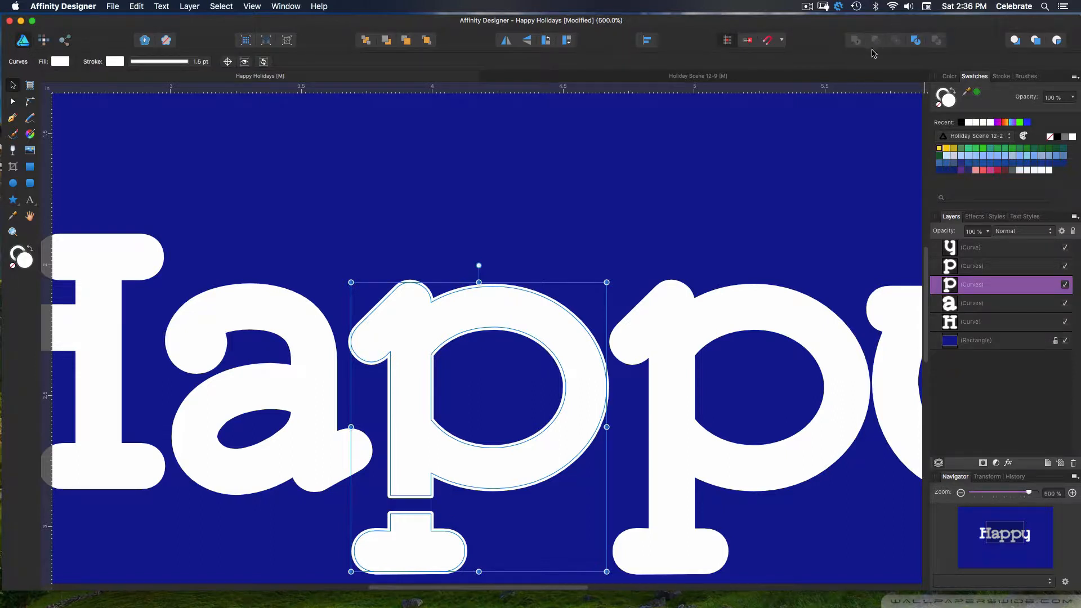
- Name the cut first p's layer P and duplicate it
click(997, 540)
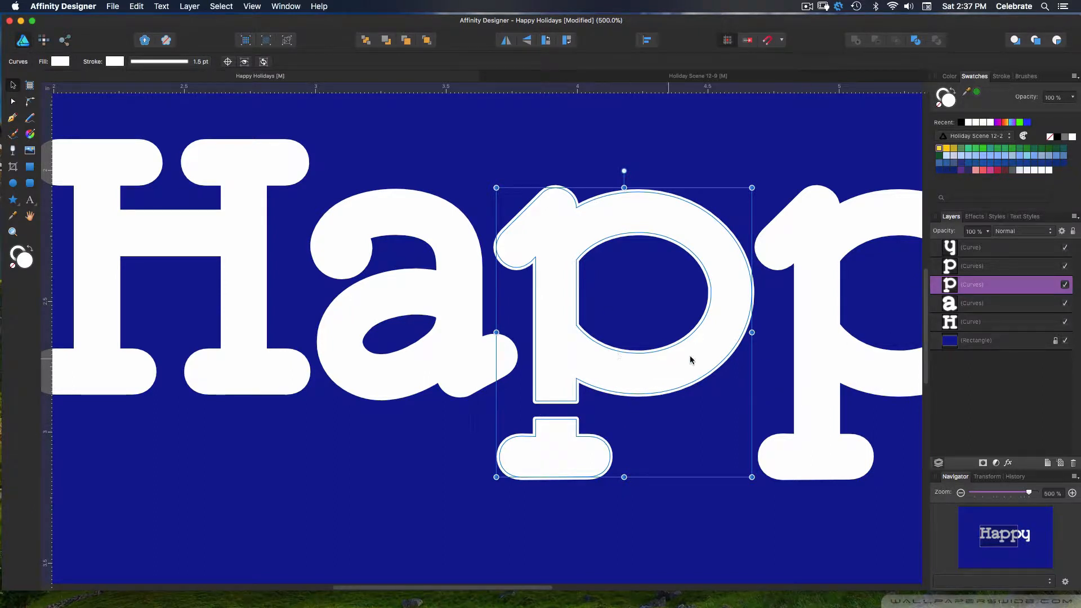
double_click(992, 283)
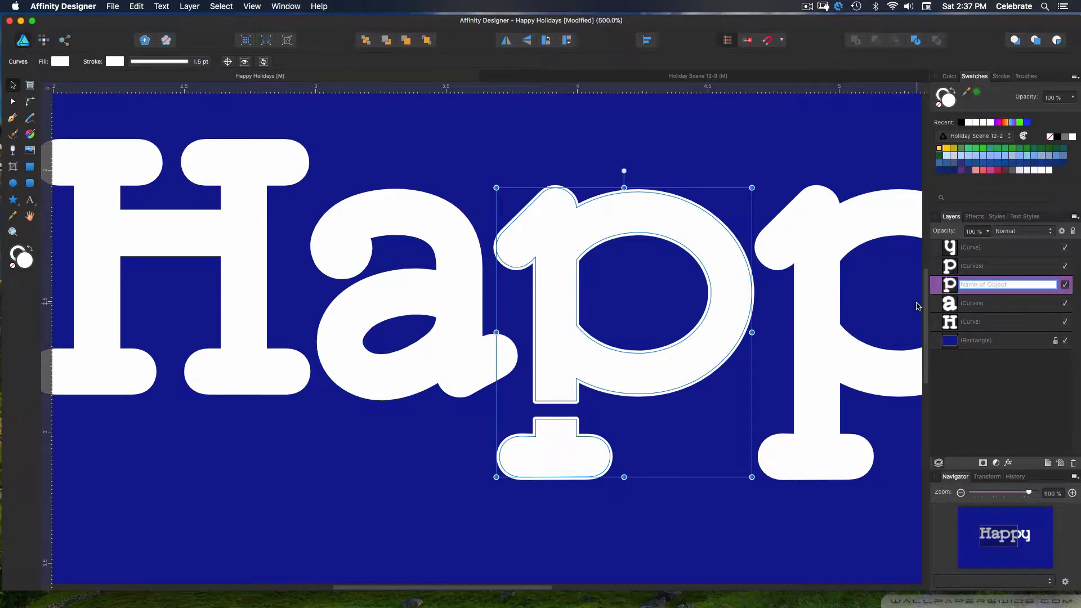
text(P)
key(Return)
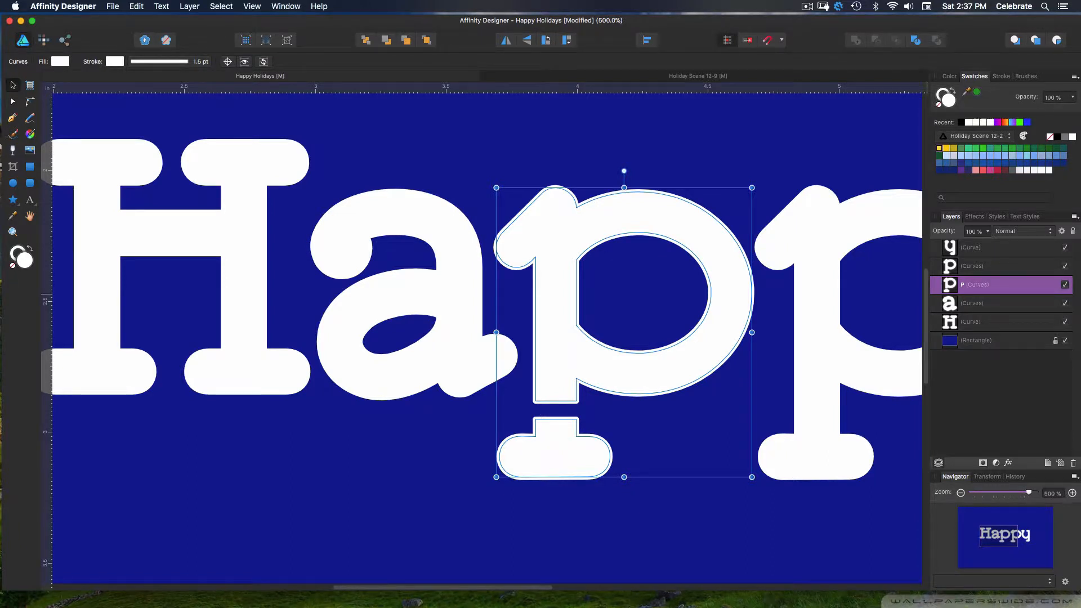
right_click(960, 285)
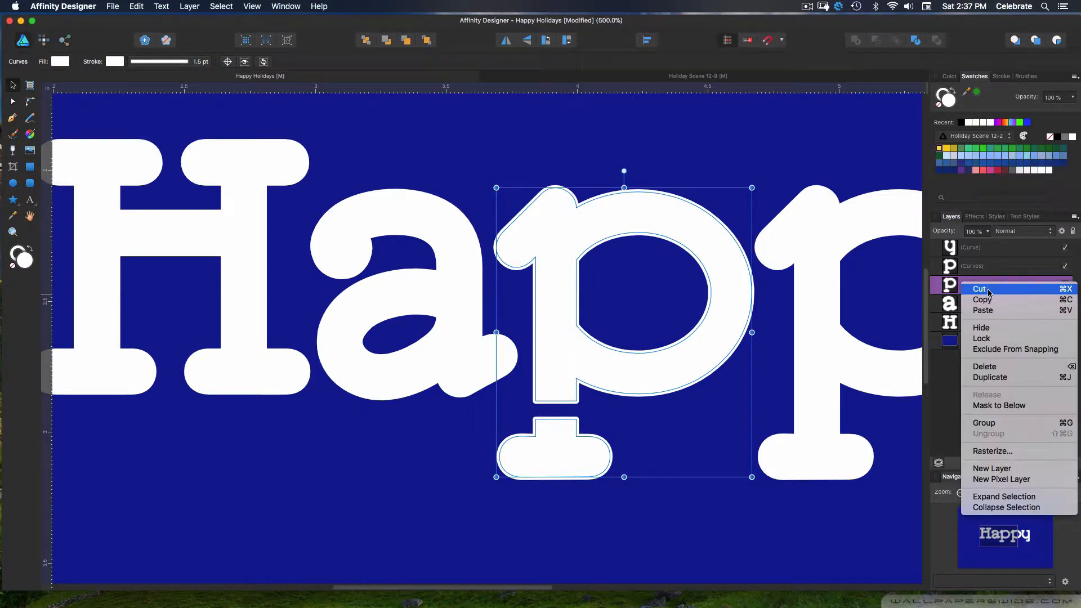
click(978, 377)
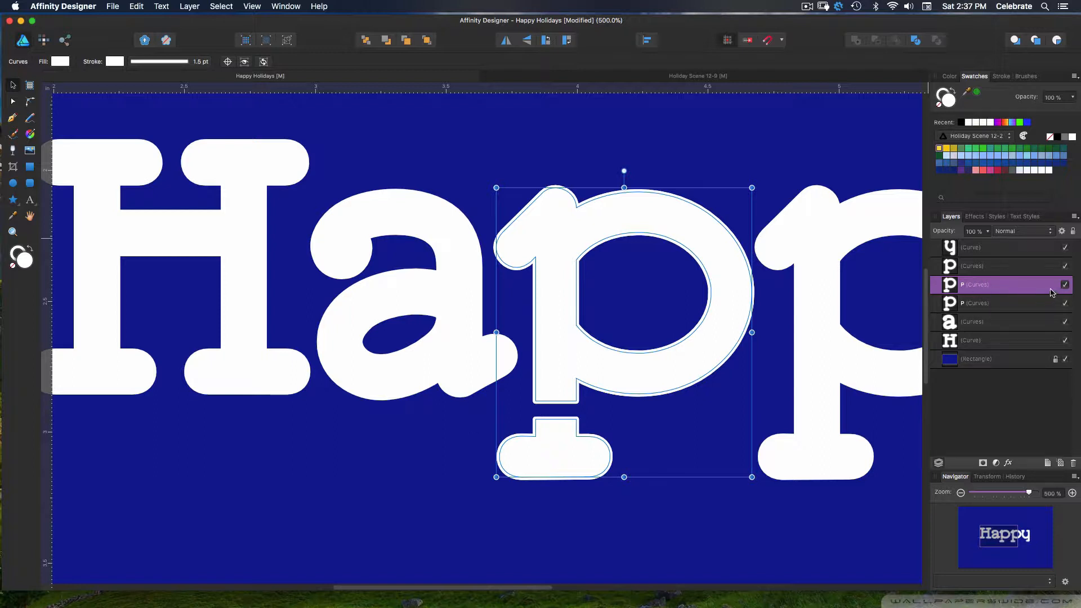
- Lock the lower P layer and select the unlocked P copy above it
click(1073, 231)
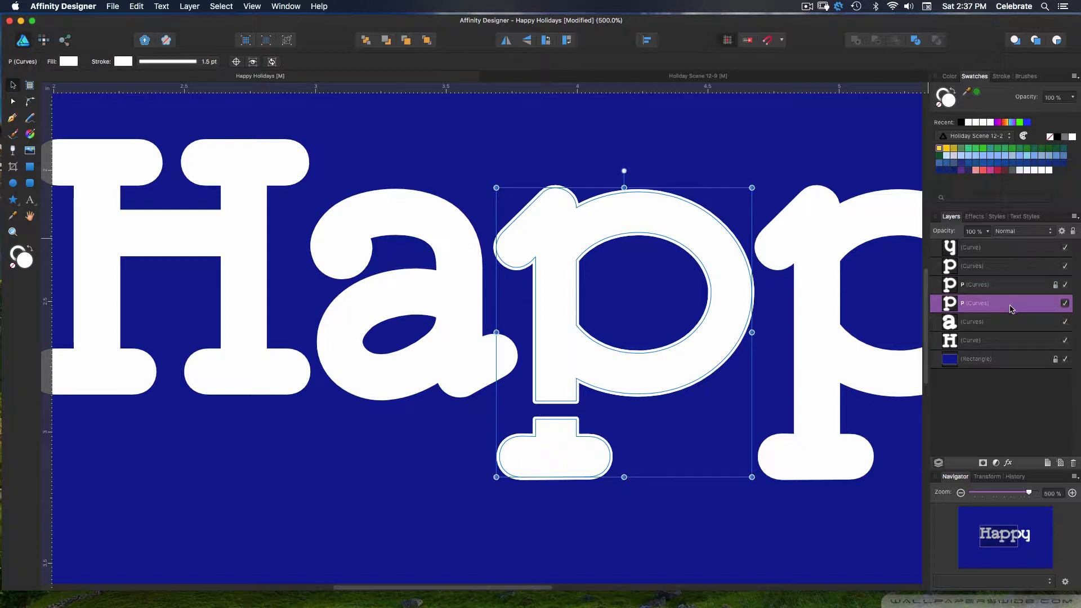
click(1073, 231)
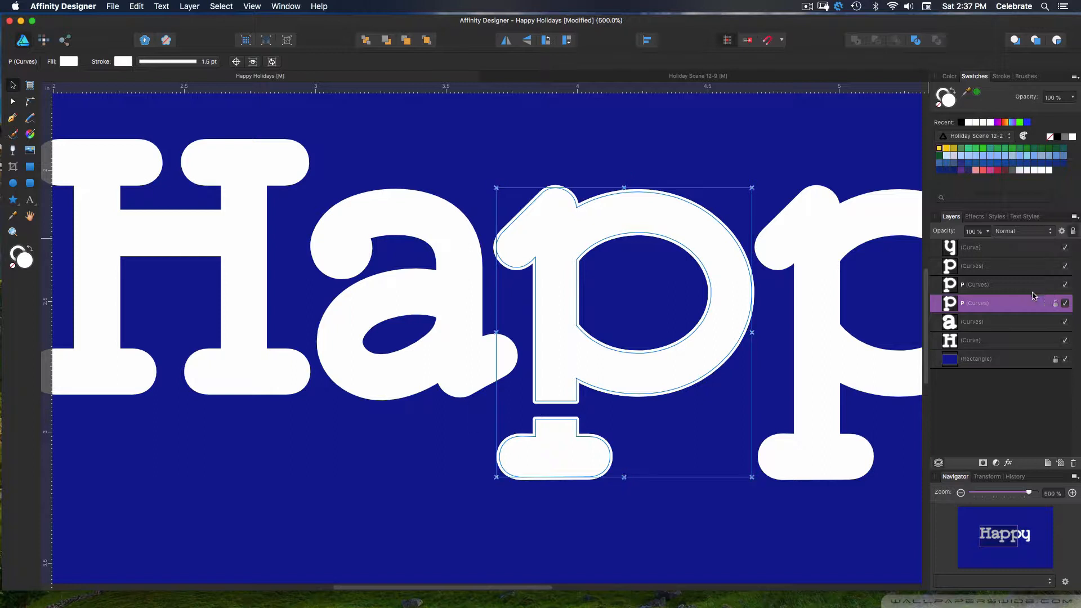
click(979, 288)
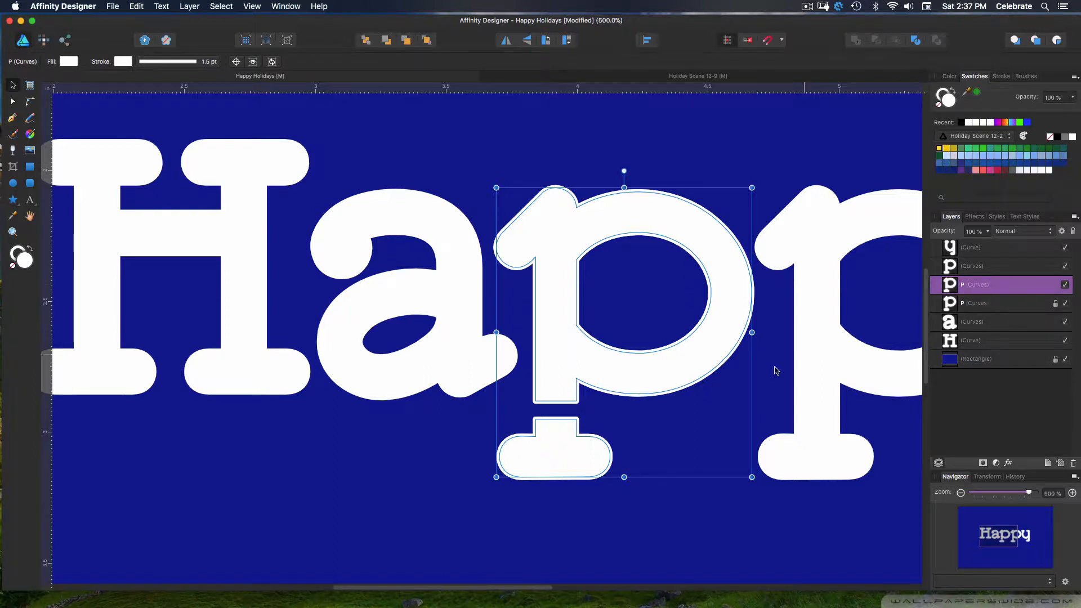
- Delete the nodes of the letter body from the unlocked P copy so that only the foot piece remains
click(13, 101)
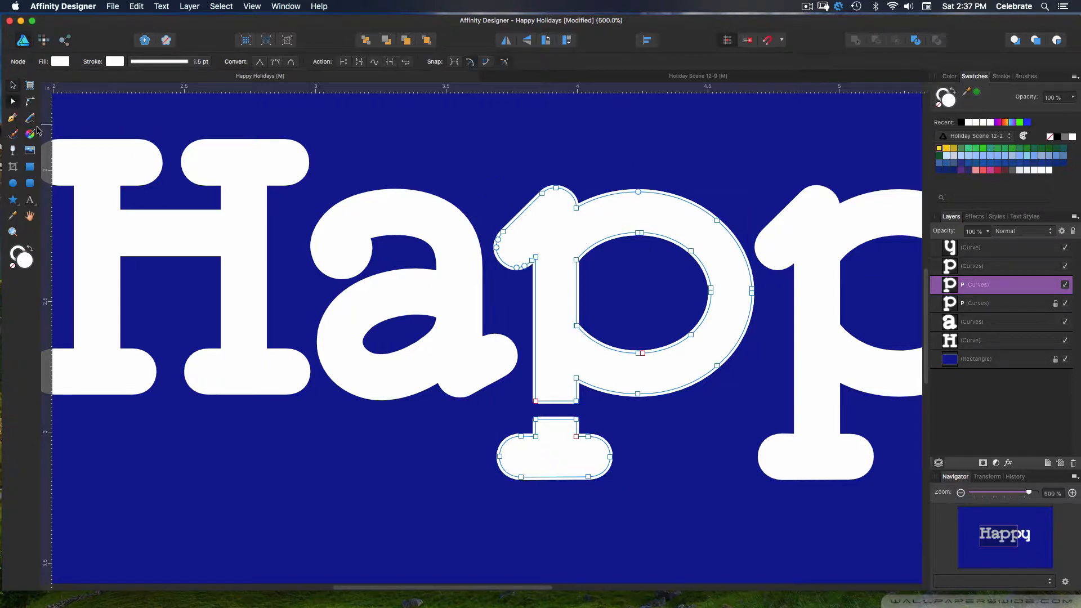
click(579, 207)
click(574, 211)
click(576, 208)
key(Delete)
click(578, 207)
key(Delete)
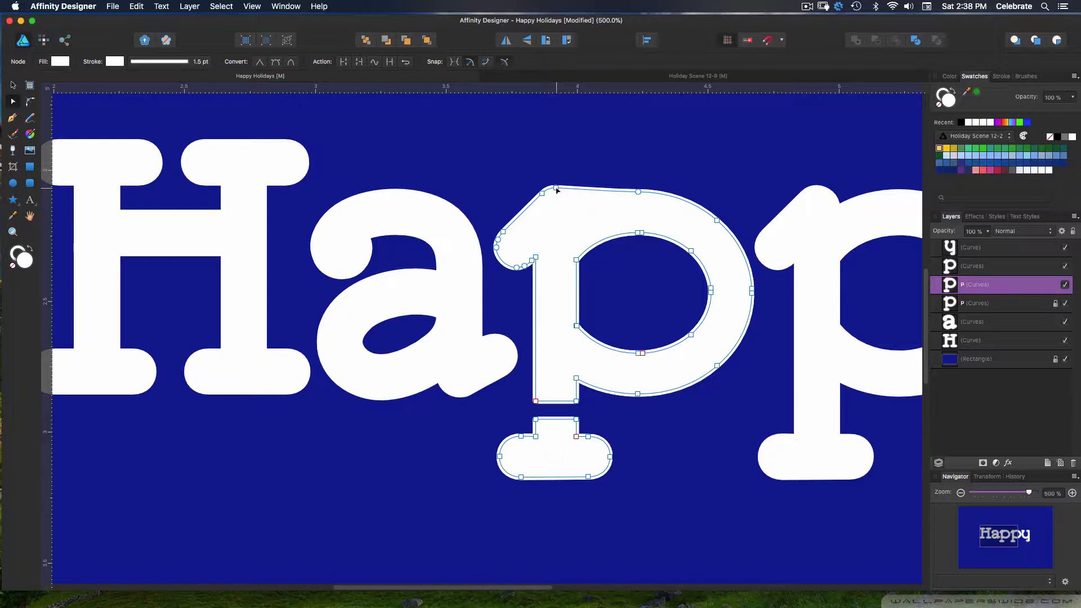
click(556, 188)
key(Delete)
click(542, 193)
key(Delete)
click(503, 231)
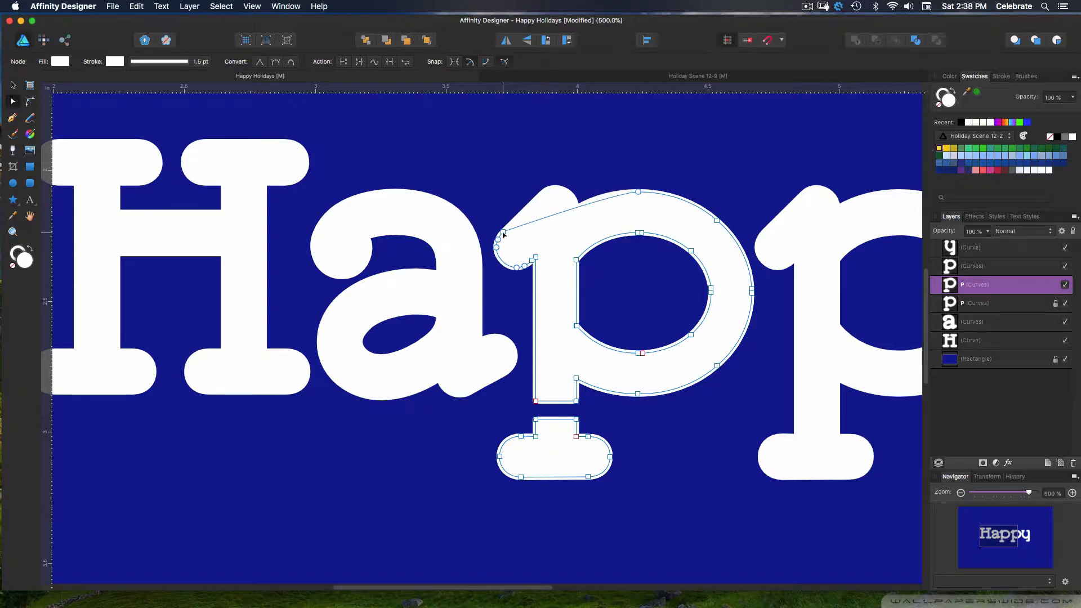
key(Delete)
click(497, 239)
key(Delete)
click(496, 247)
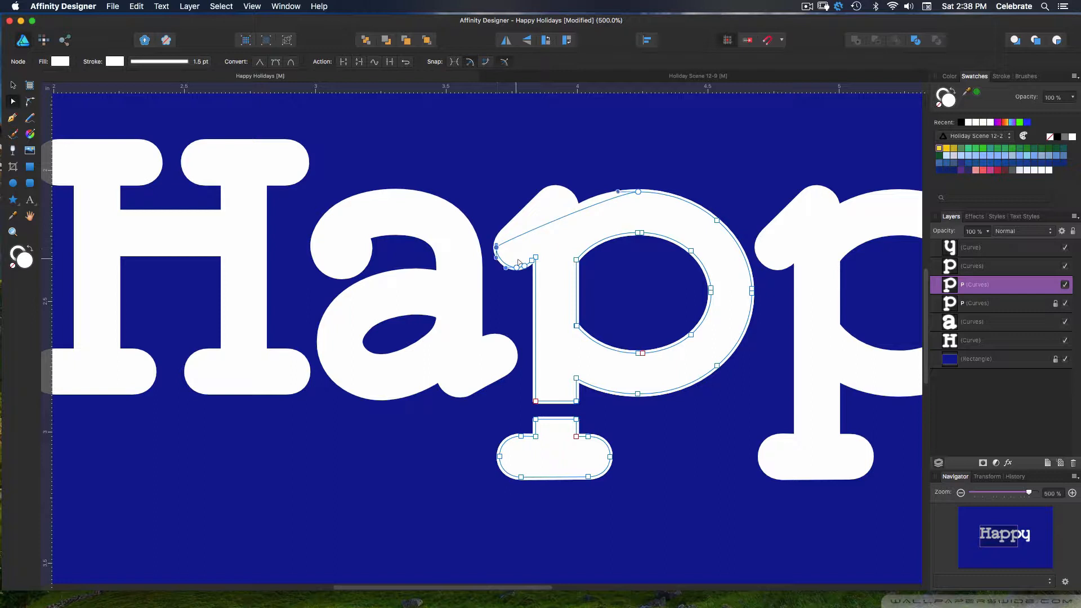
key(Delete)
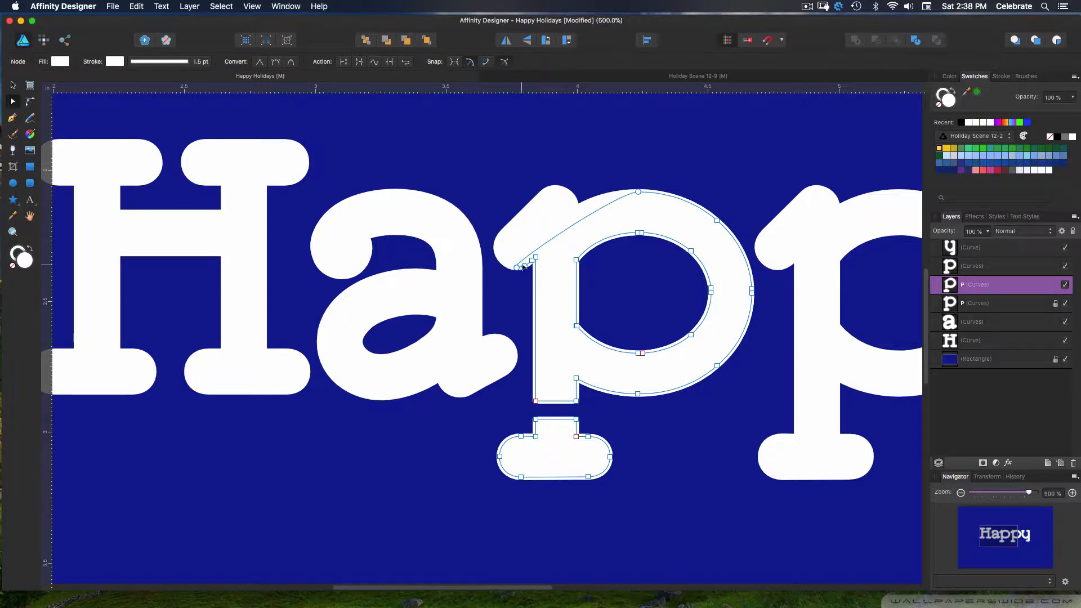
click(524, 265)
key(Delete)
click(517, 267)
key(Delete)
click(534, 258)
key(Delete)
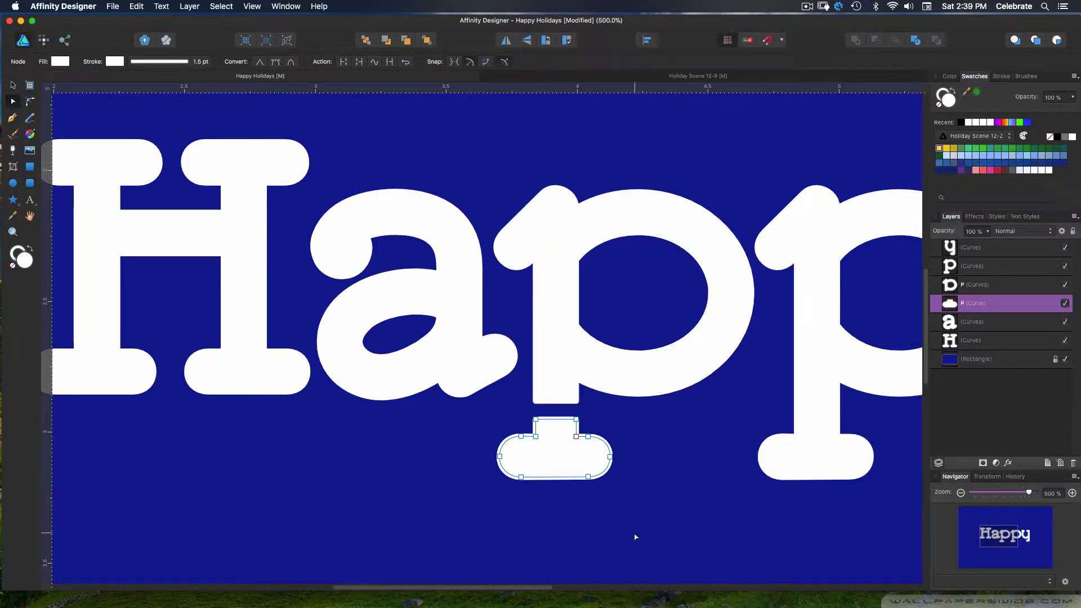
- Move the separated foot piece of the first p down, well below the rest of the letter
click(989, 285)
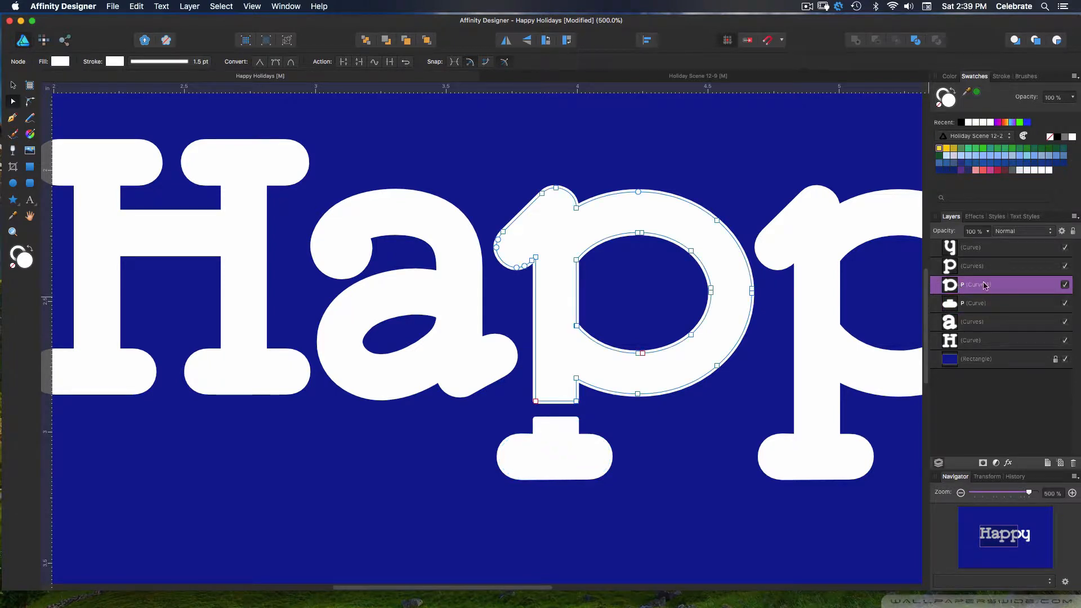
click(997, 311)
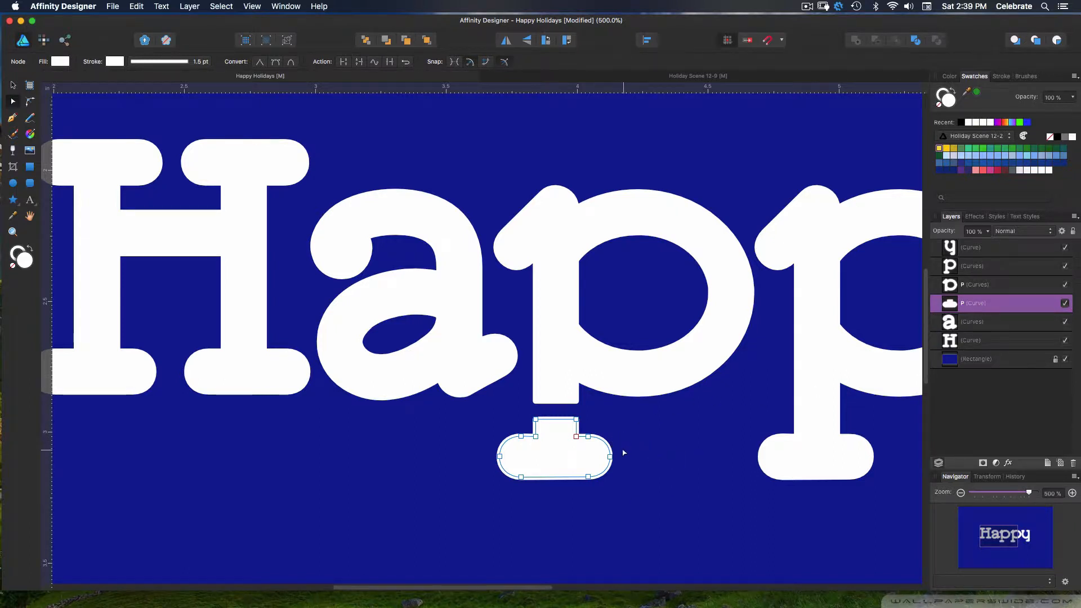
key(v)
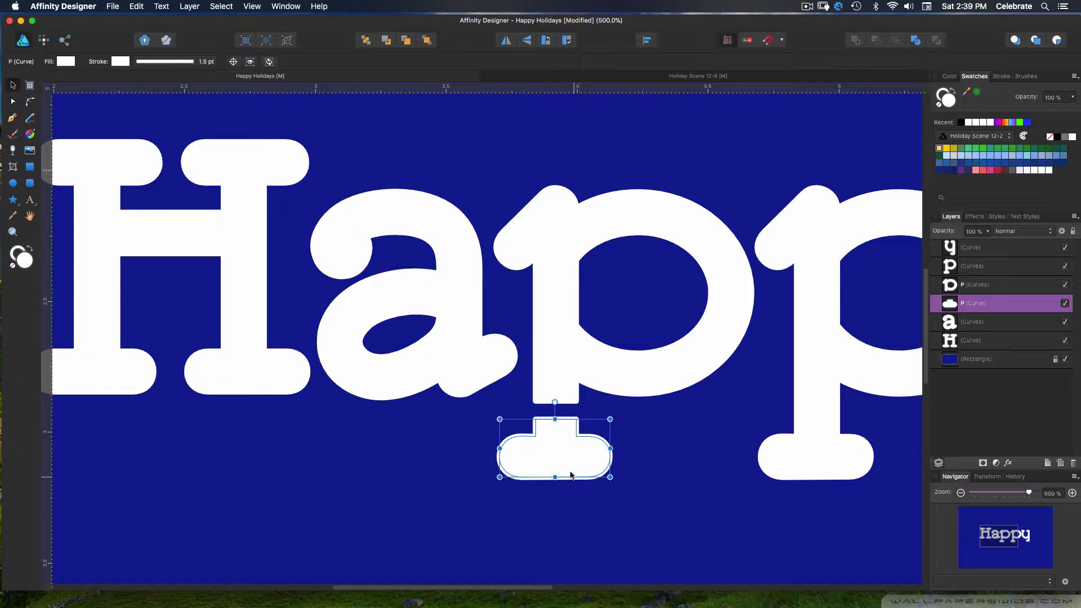
drag(563, 452, 581, 557)
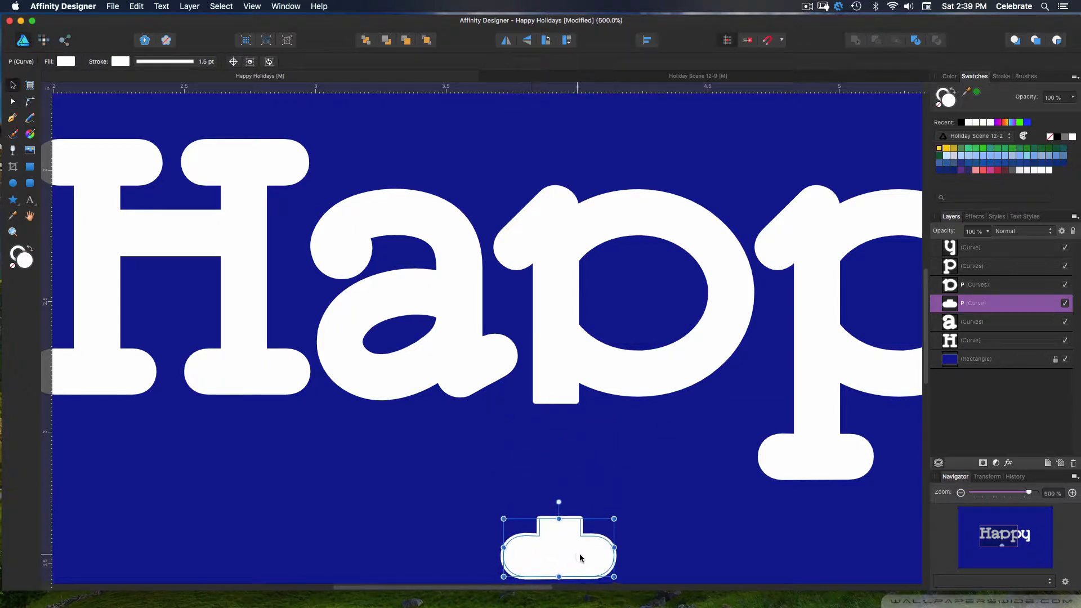
- Fine-tune the position of the separated foot piece below the stem of the first p
drag(1024, 495, 1021, 494)
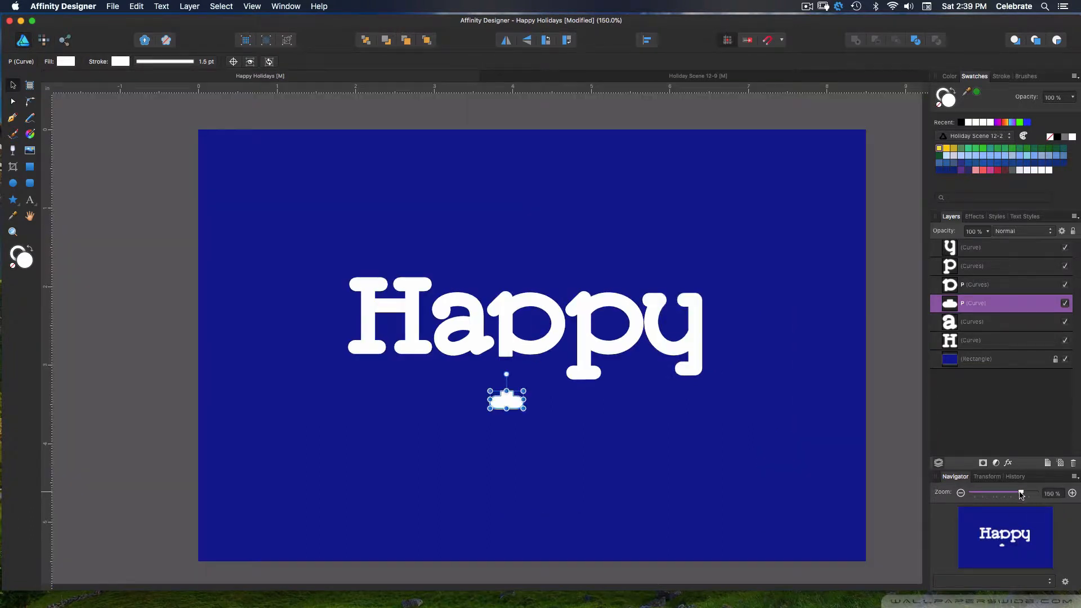
drag(508, 401, 511, 403)
drag(1022, 493, 1029, 493)
click(1005, 537)
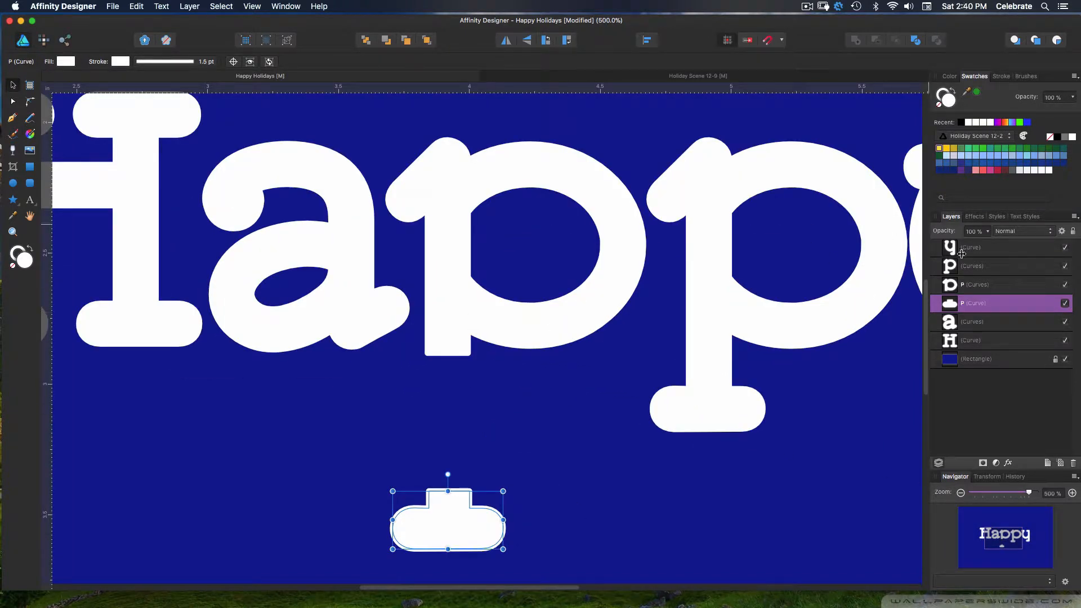
- Lengthen the first p's stem by extending its two lower corner nodes down to the foot piece
click(985, 286)
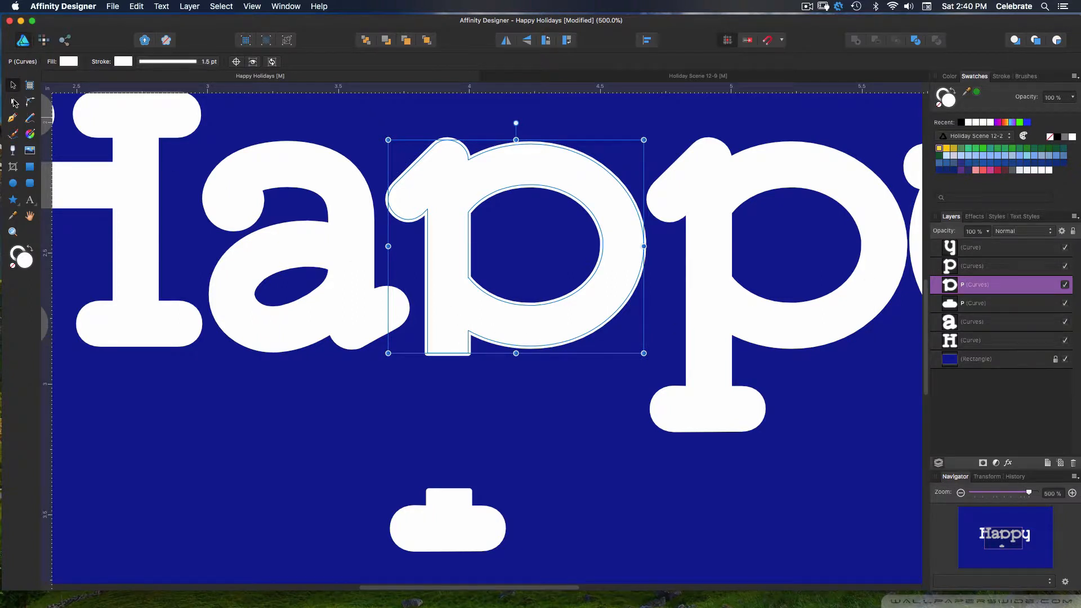
click(14, 102)
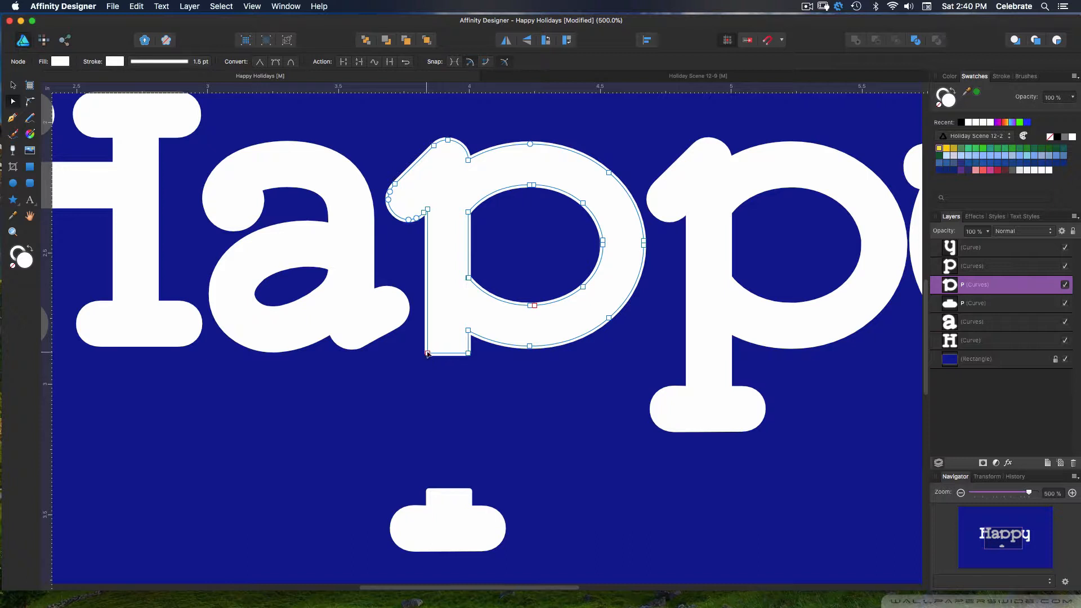
drag(428, 353, 429, 510)
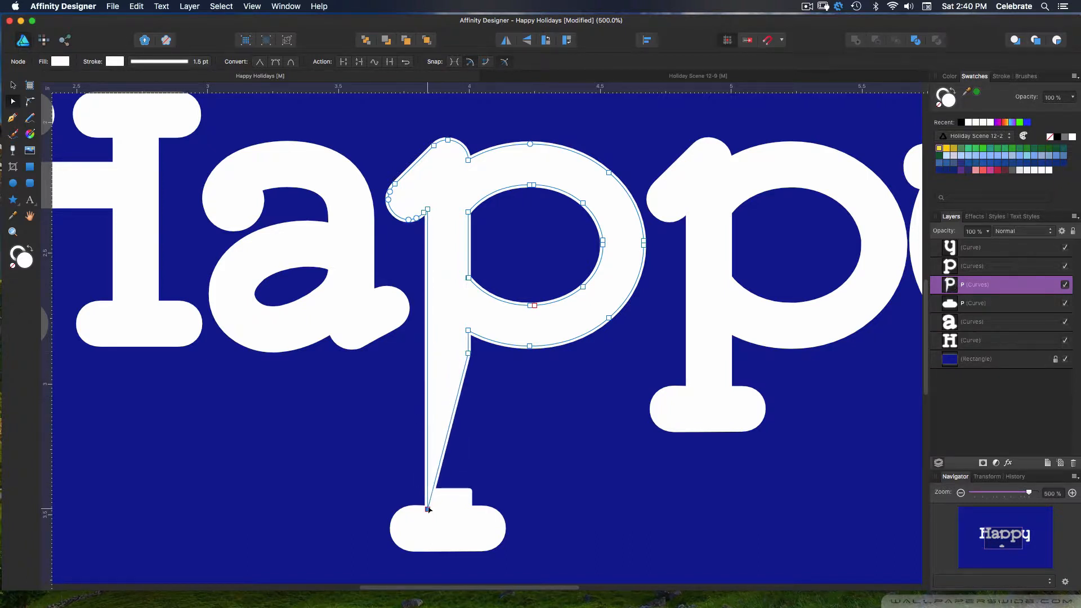
drag(467, 354, 470, 512)
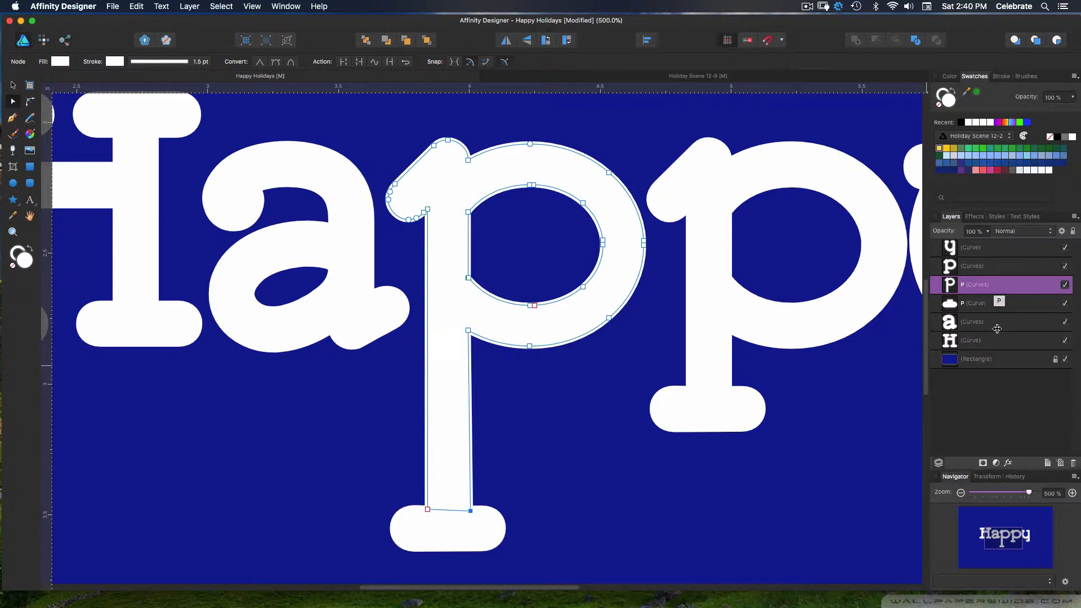
- Merge the lengthened p body and its foot piece into one shape with the Add operation
click(959, 414)
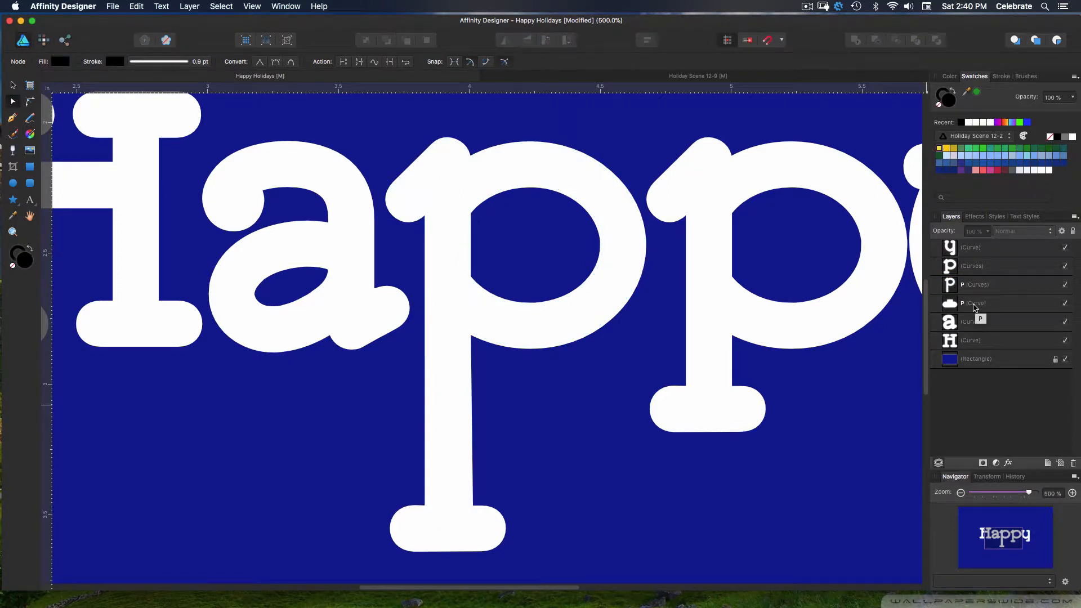
click(976, 288)
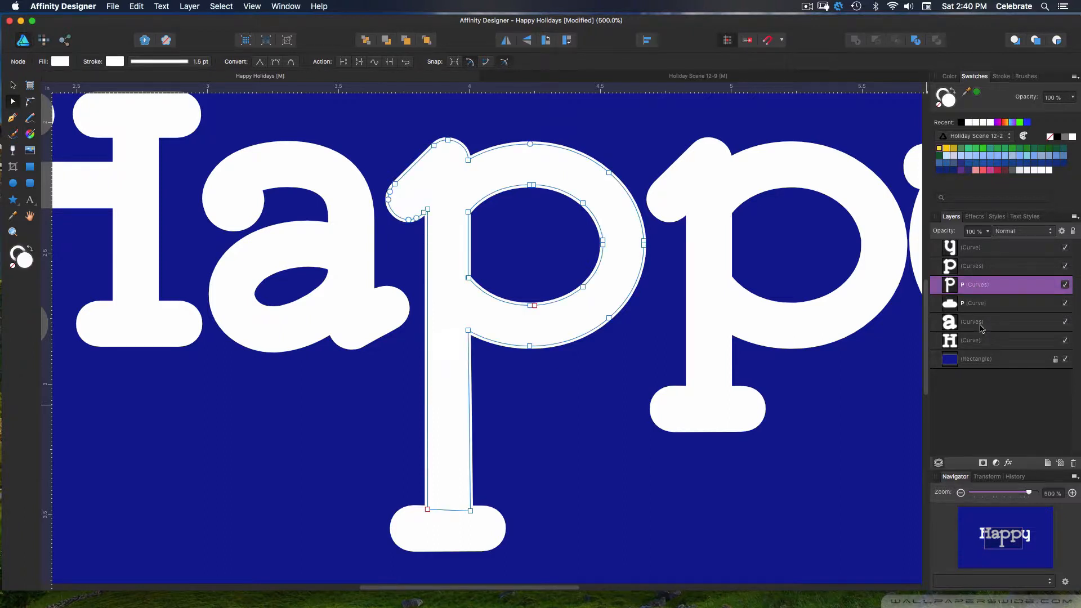
shift+click(986, 307)
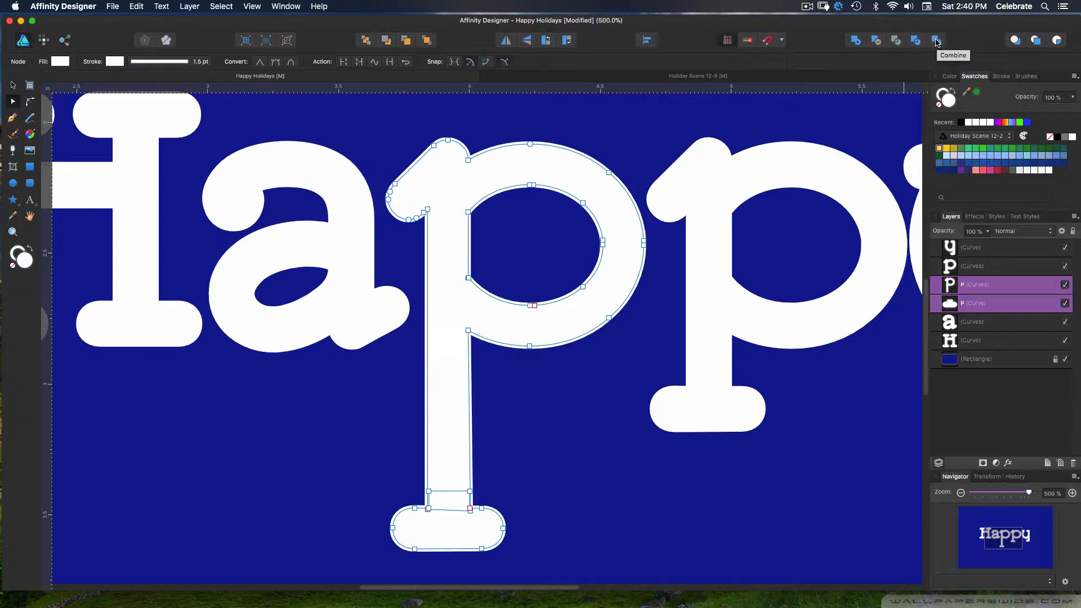
click(855, 40)
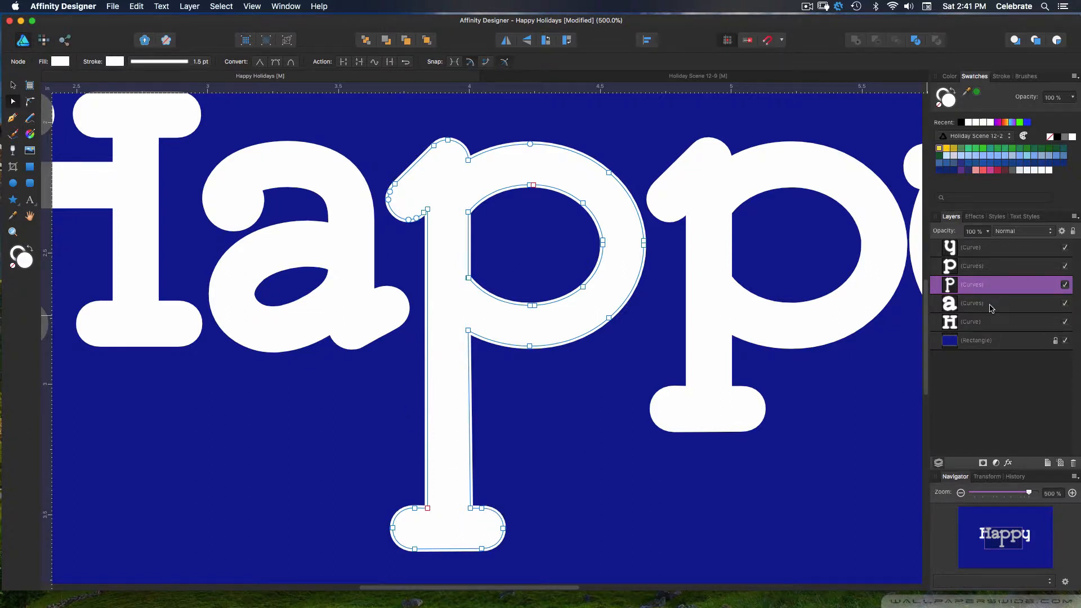
click(990, 307)
click(987, 284)
key(v)
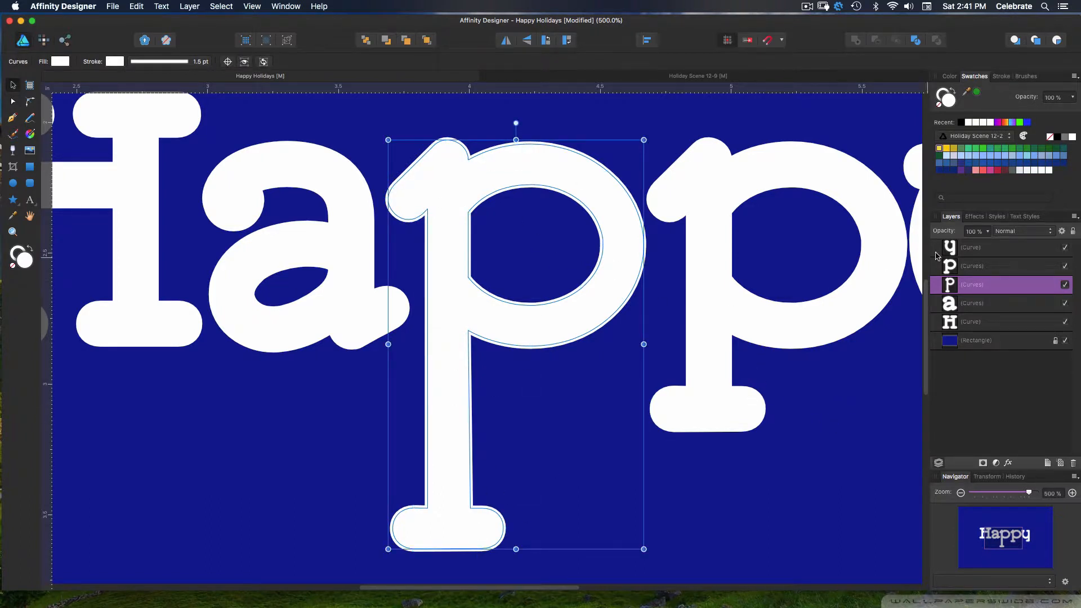
- Replace the original second p with a pasted copy of the lengthened p, placed between the first p and the y
click(980, 270)
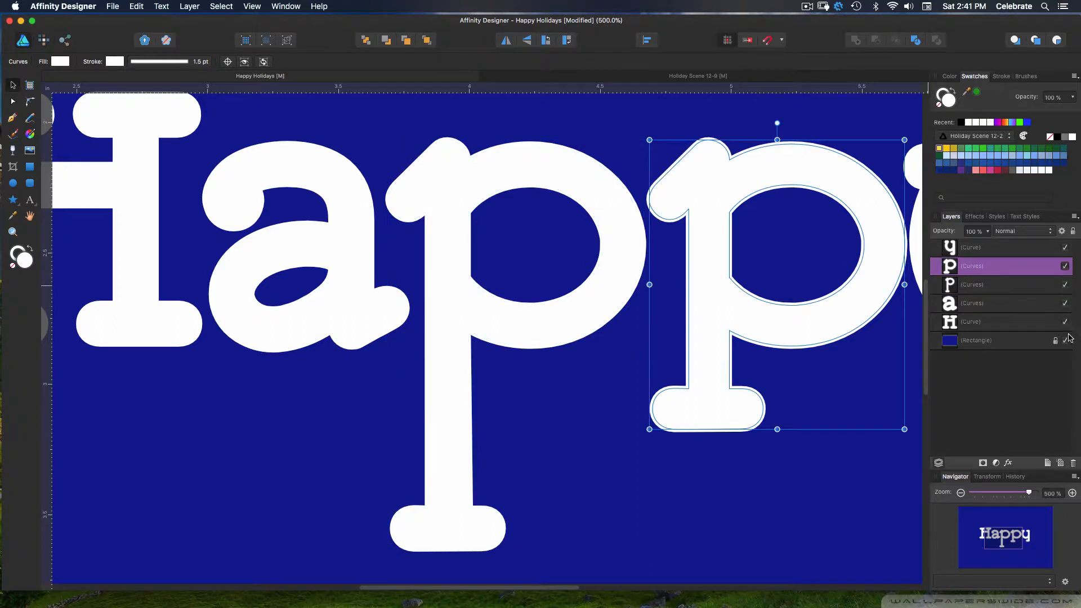
click(1073, 462)
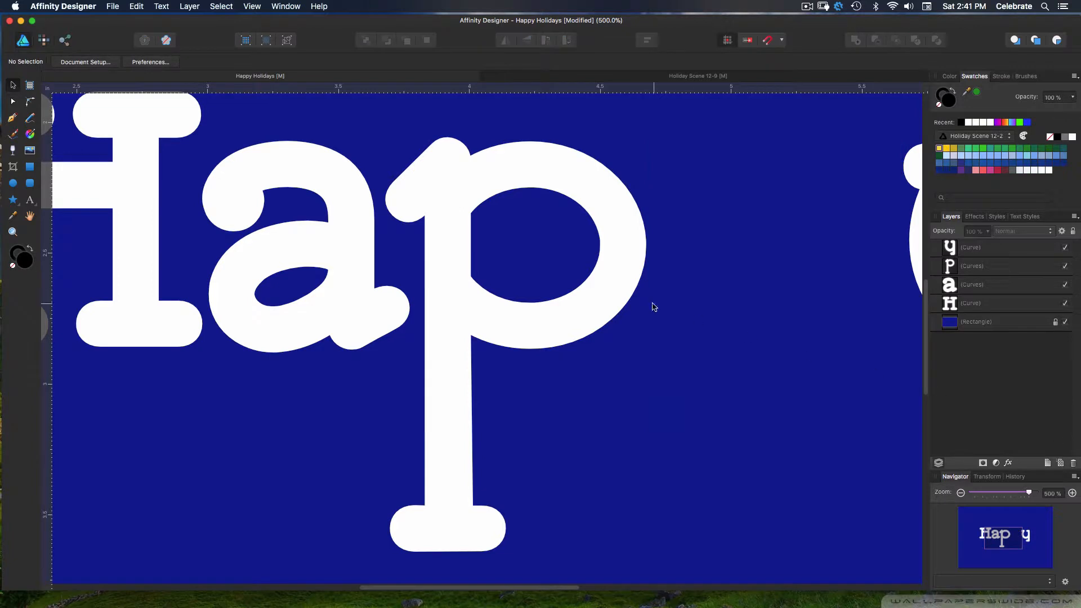
click(567, 320)
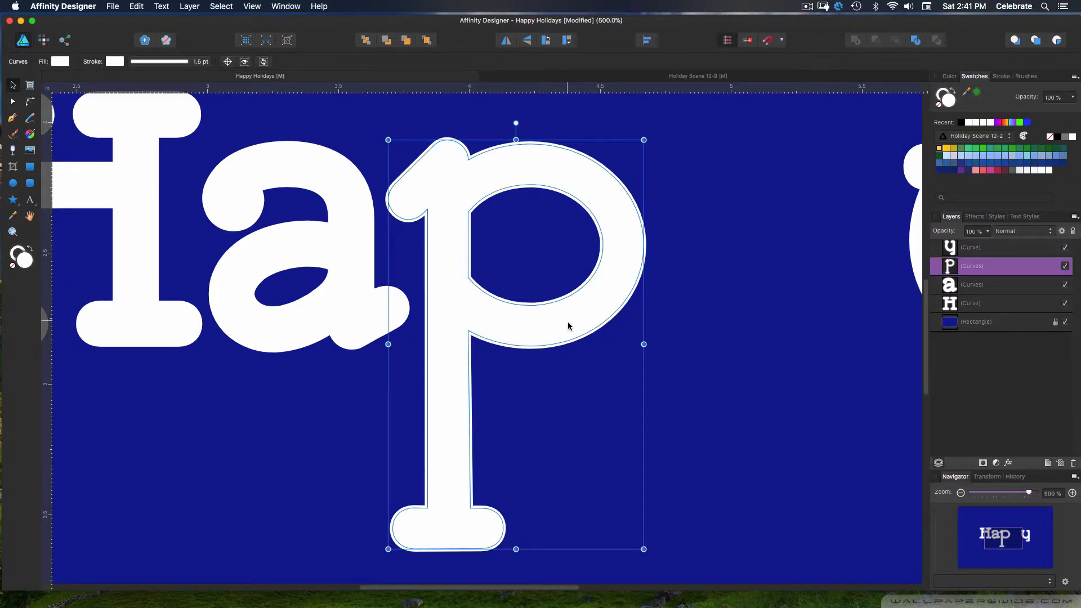
right_click(1000, 268)
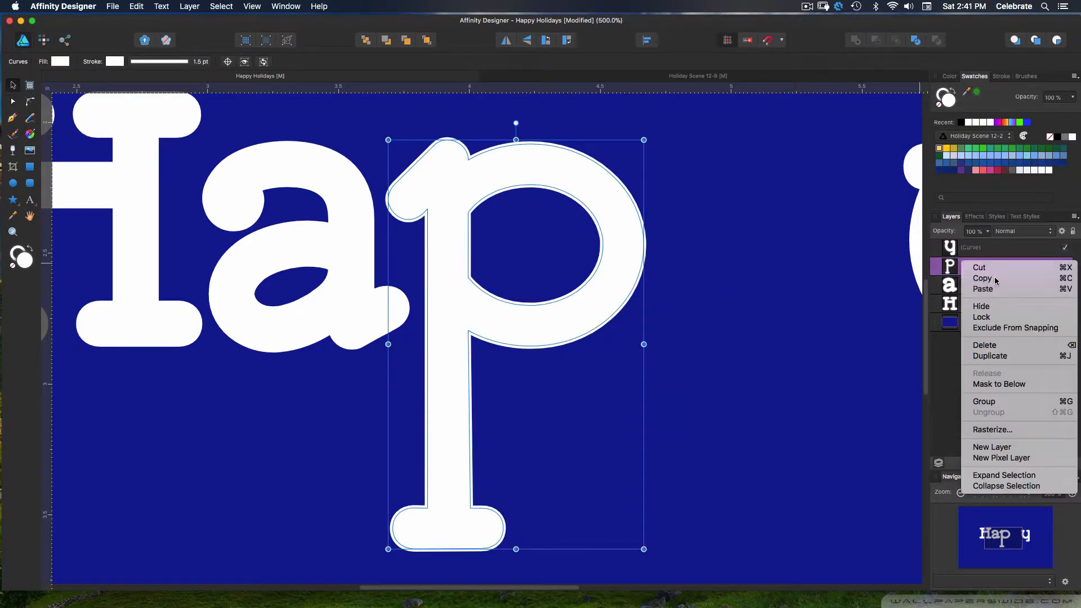
click(994, 278)
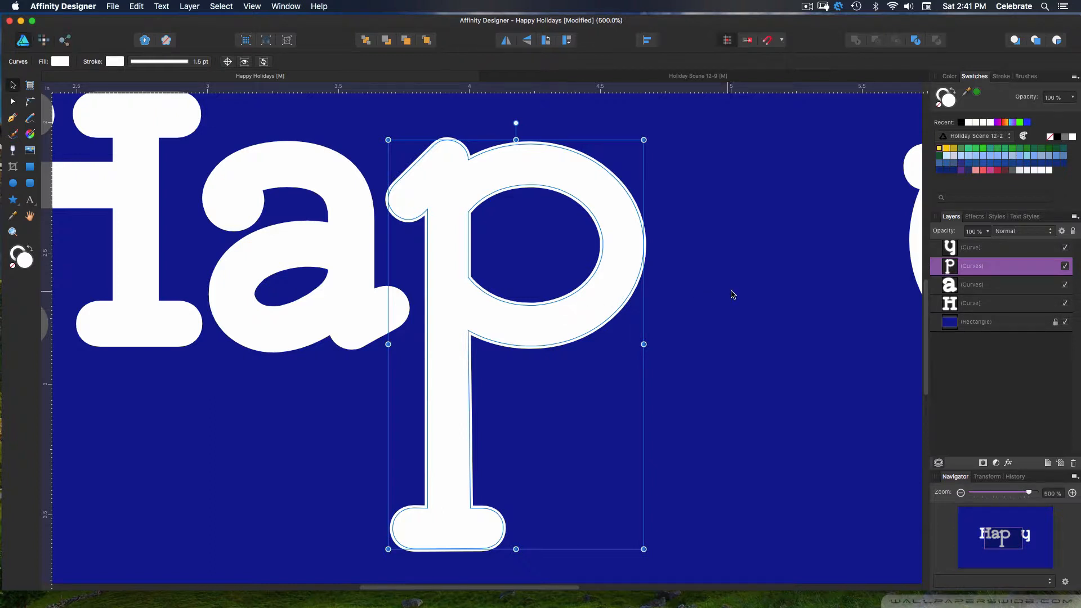
right_click(725, 271)
click(737, 298)
right_click(688, 299)
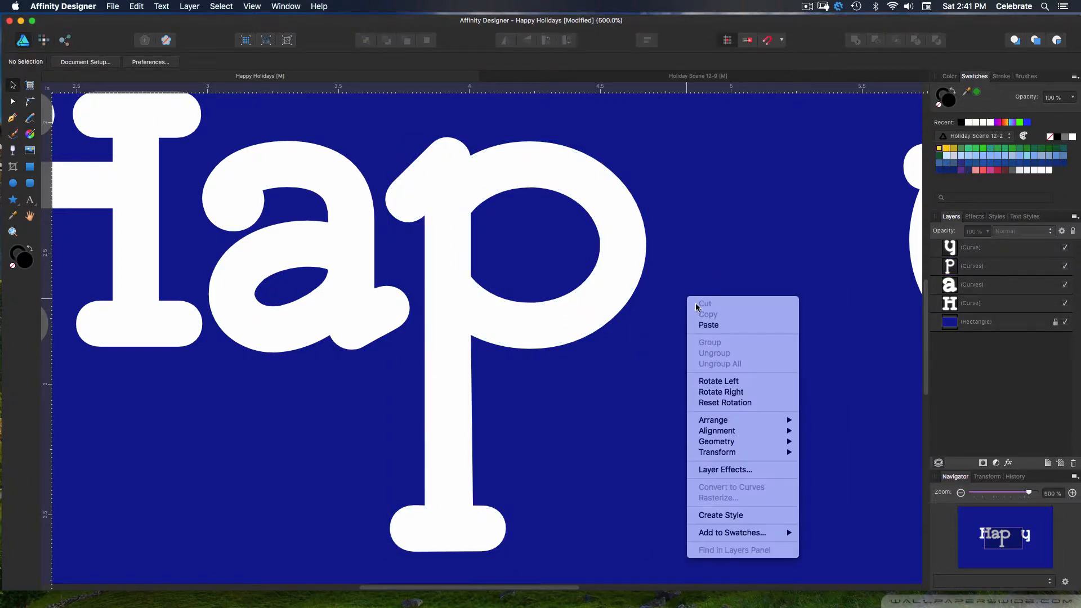
click(701, 325)
drag(589, 301, 843, 285)
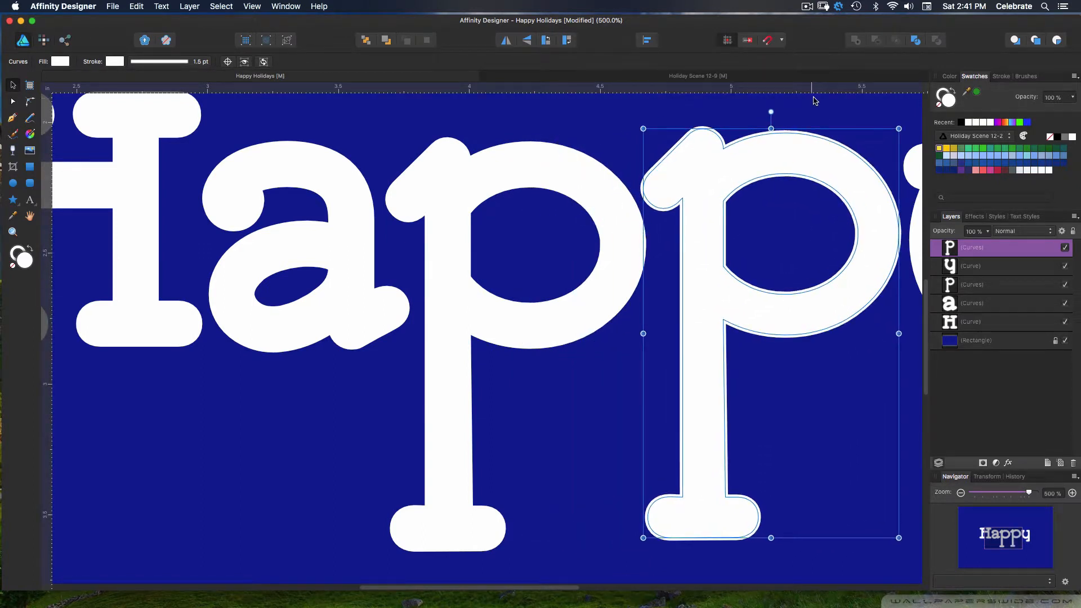
- Open up the letter spacing by lining up the second p, moving the y right, and moving the H and a left
drag(1020, 497, 1010, 497)
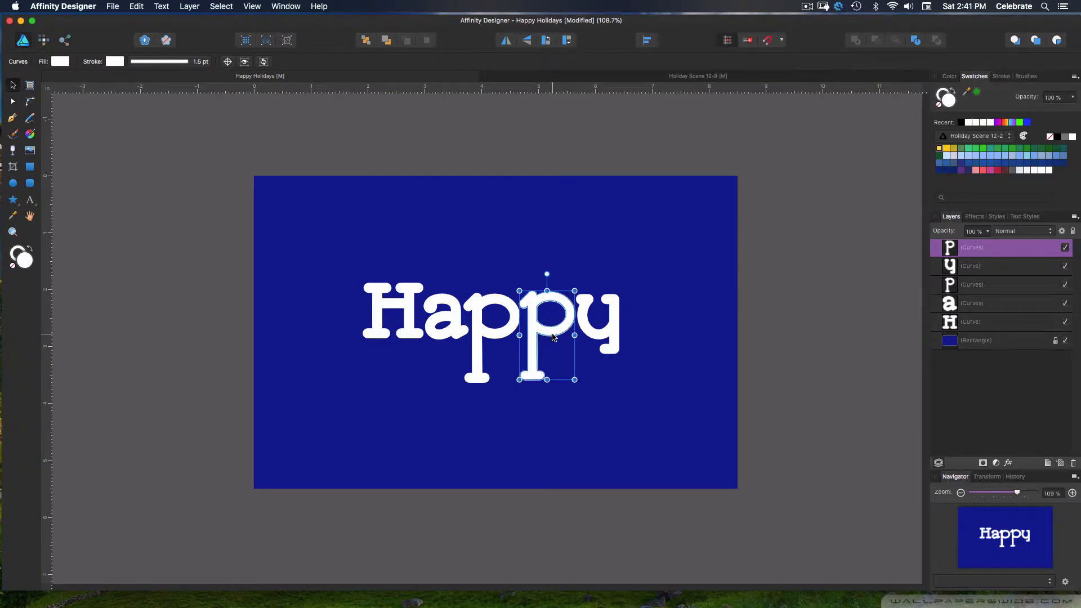
drag(551, 336, 619, 339)
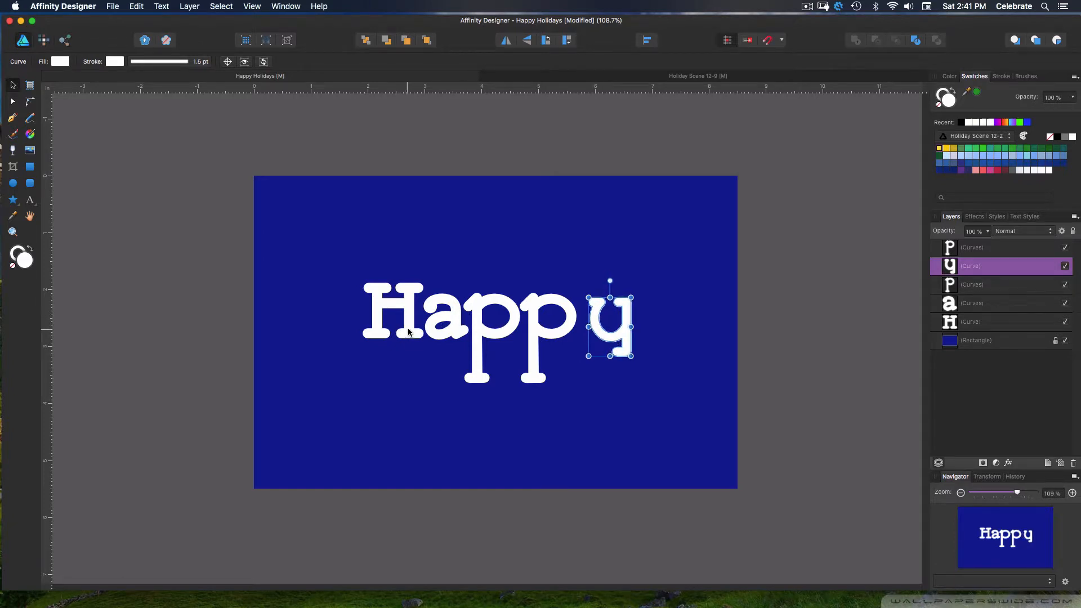
drag(409, 332, 392, 335)
click(434, 327)
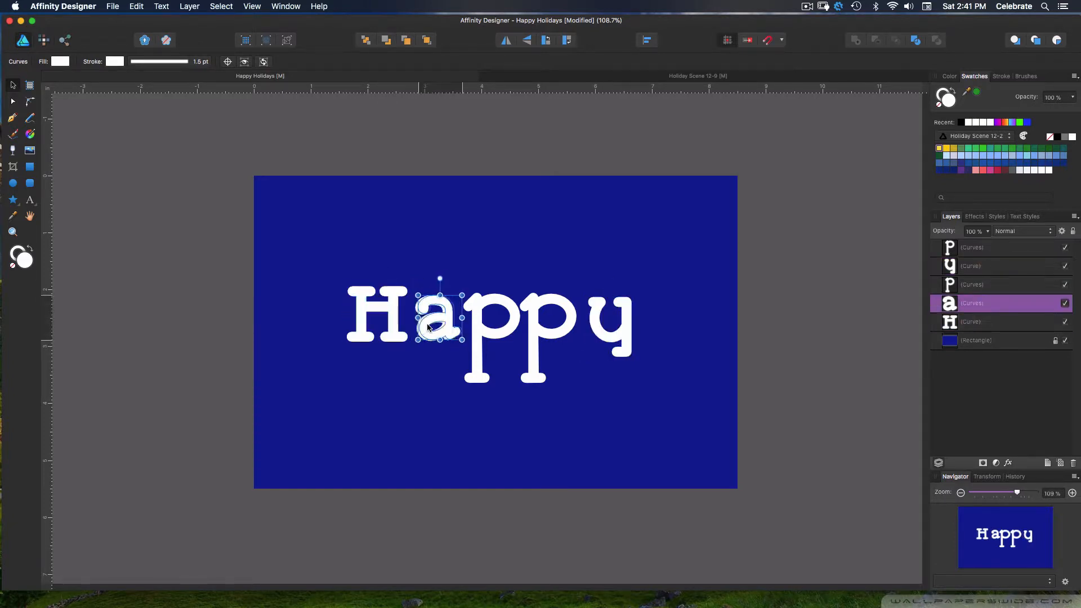
- Rotate the y slightly clockwise to give it a playful tilt
drag(440, 276, 438, 275)
click(591, 306)
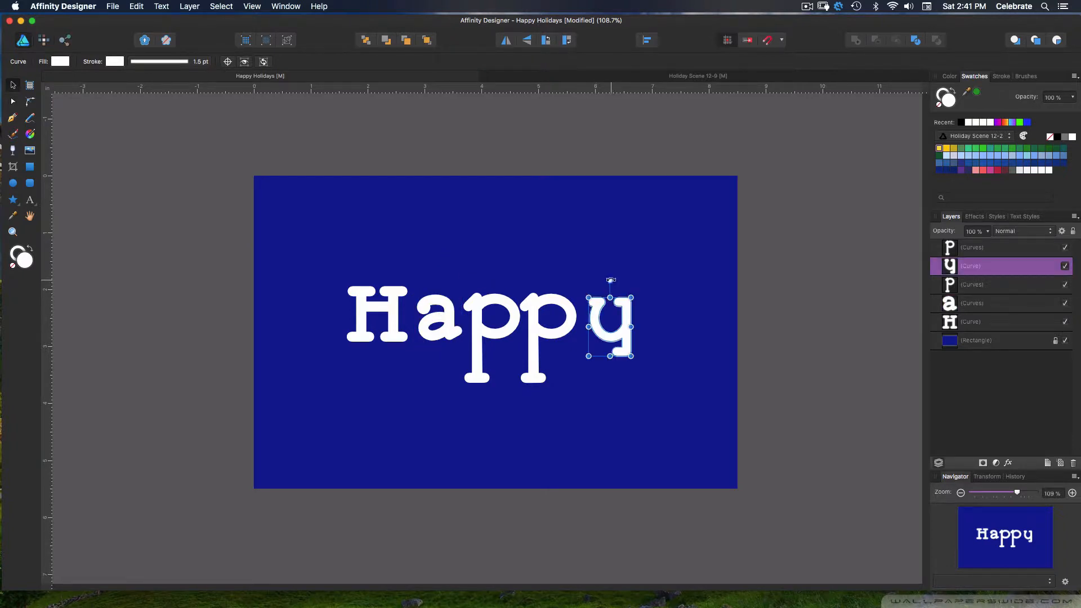
drag(610, 281, 615, 280)
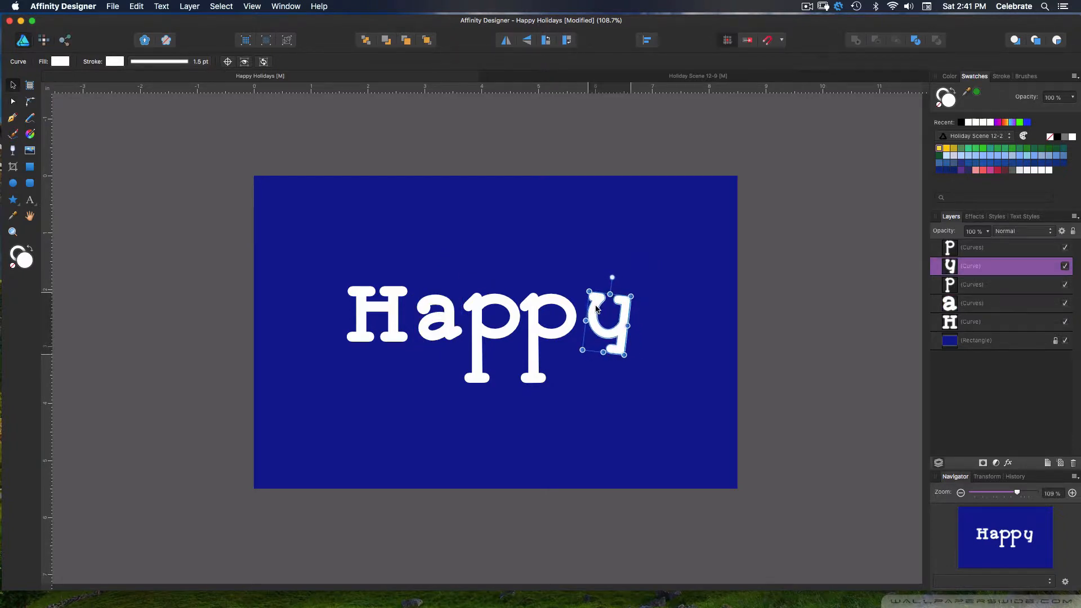
click(554, 333)
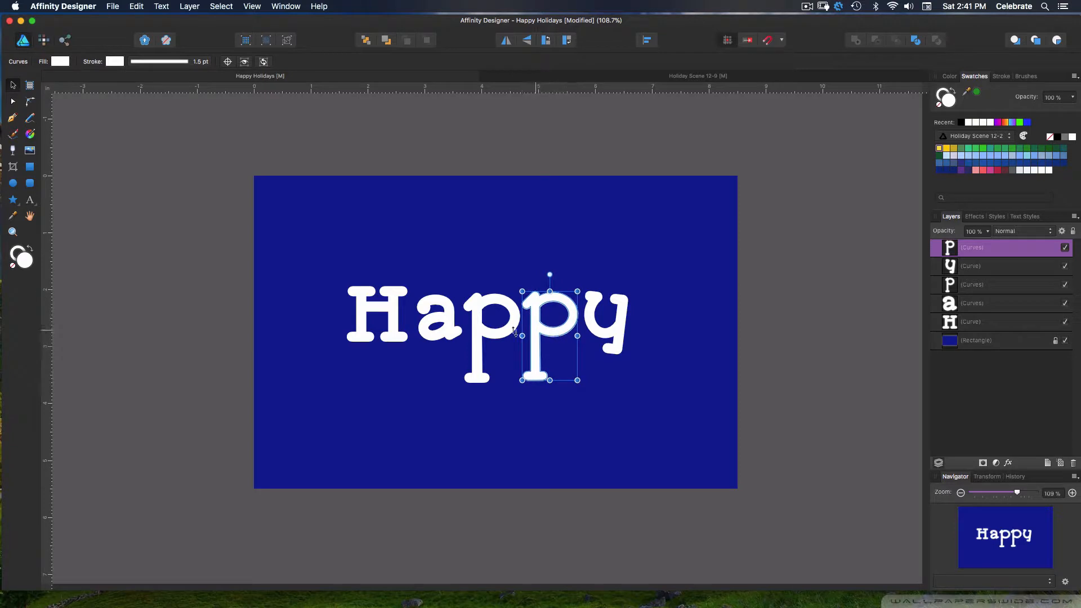
- Tilt the H about 3° counterclockwise and the a slightly clockwise, and nudge the y closer to the second p
click(395, 334)
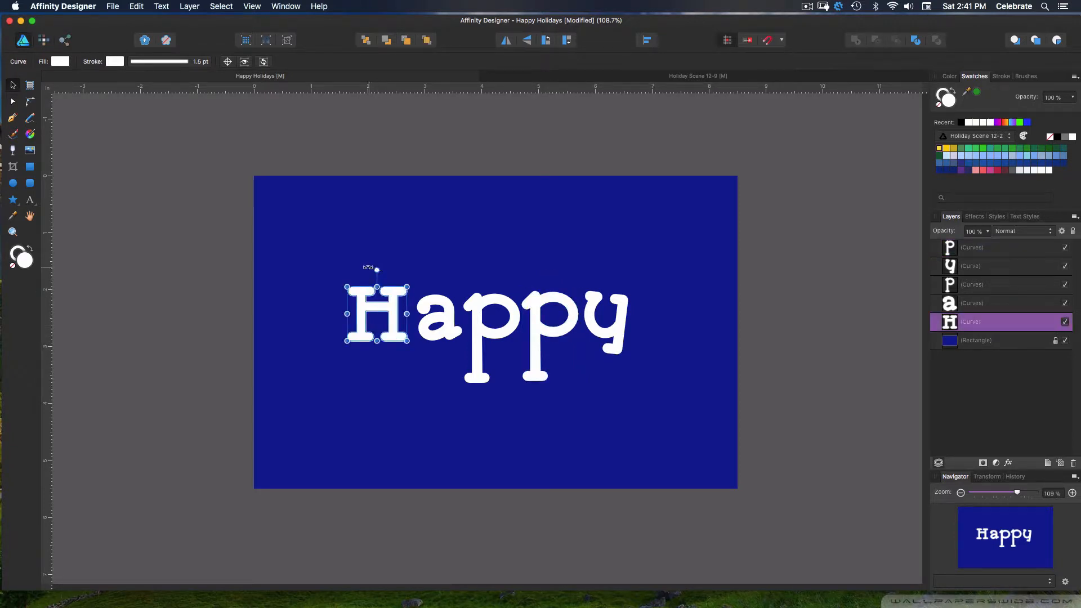
drag(376, 269, 372, 266)
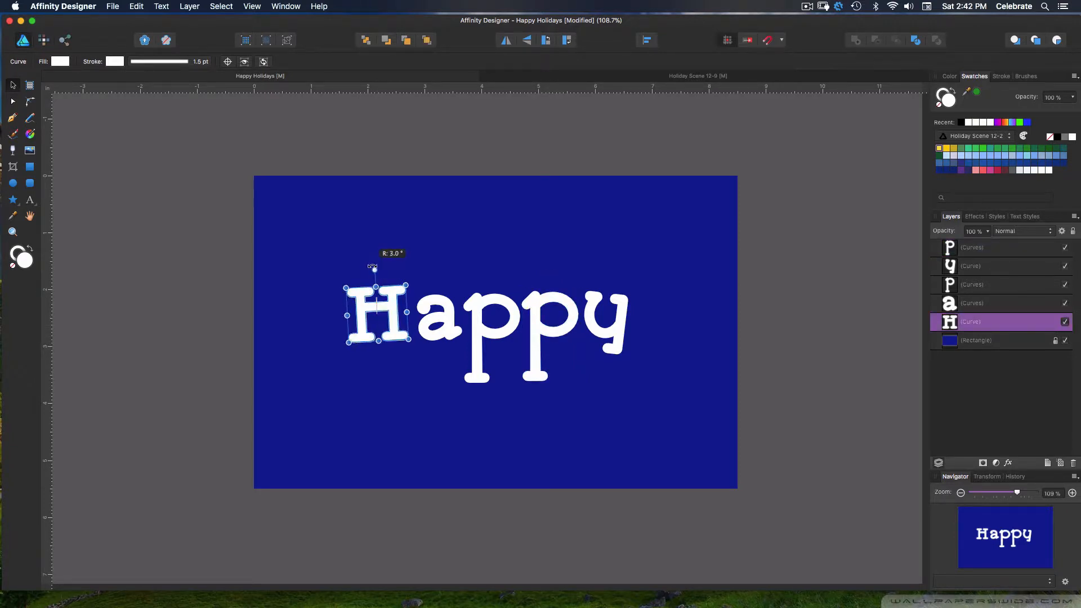
click(434, 302)
drag(440, 278, 443, 279)
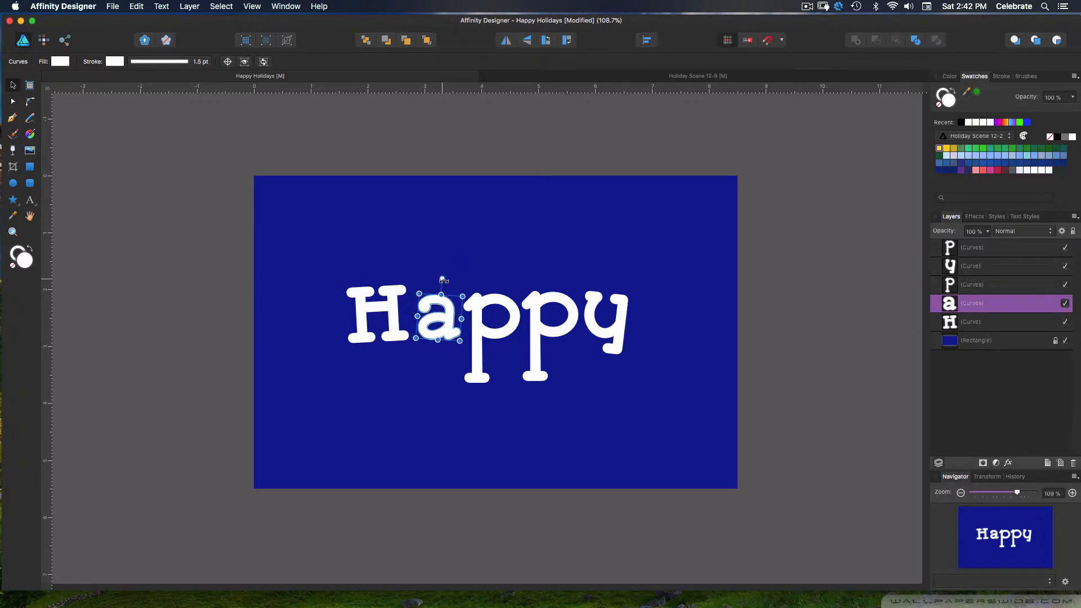
click(595, 336)
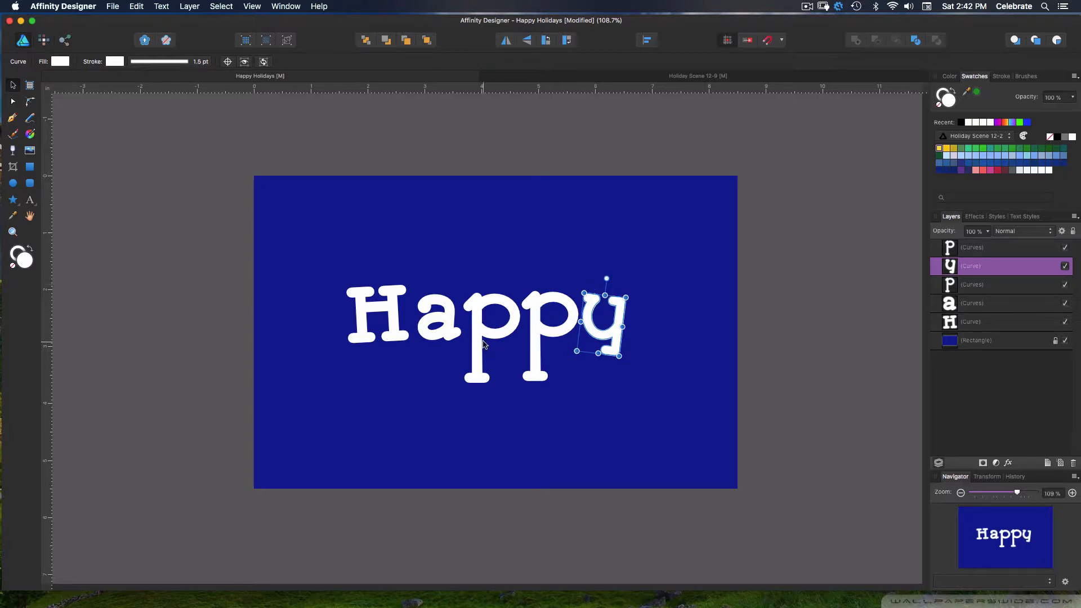
- Group the five letter curves and name the group Happy
click(980, 251)
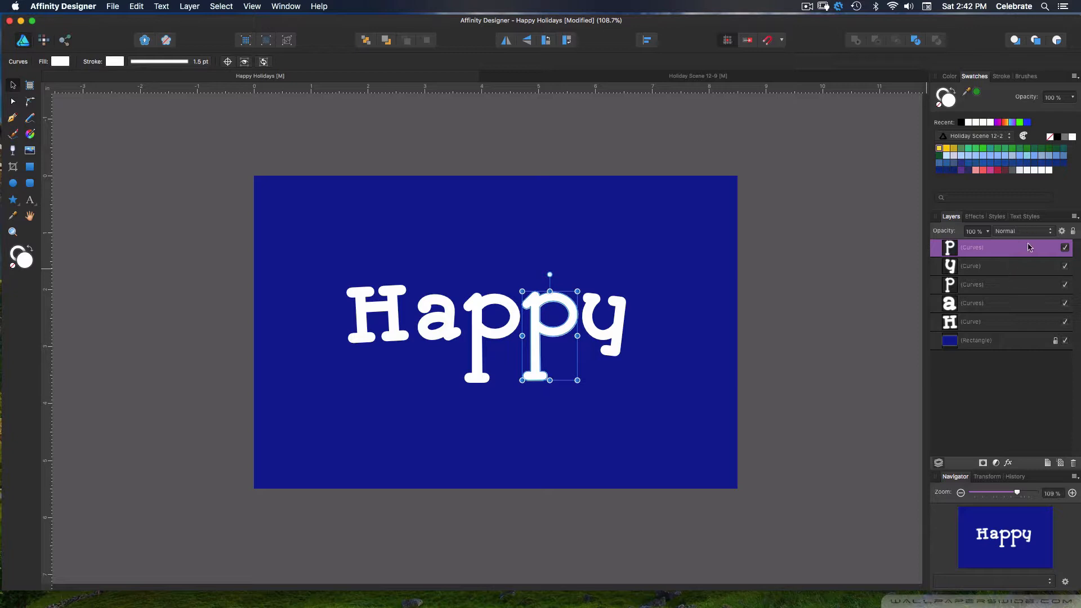
shift+click(1007, 324)
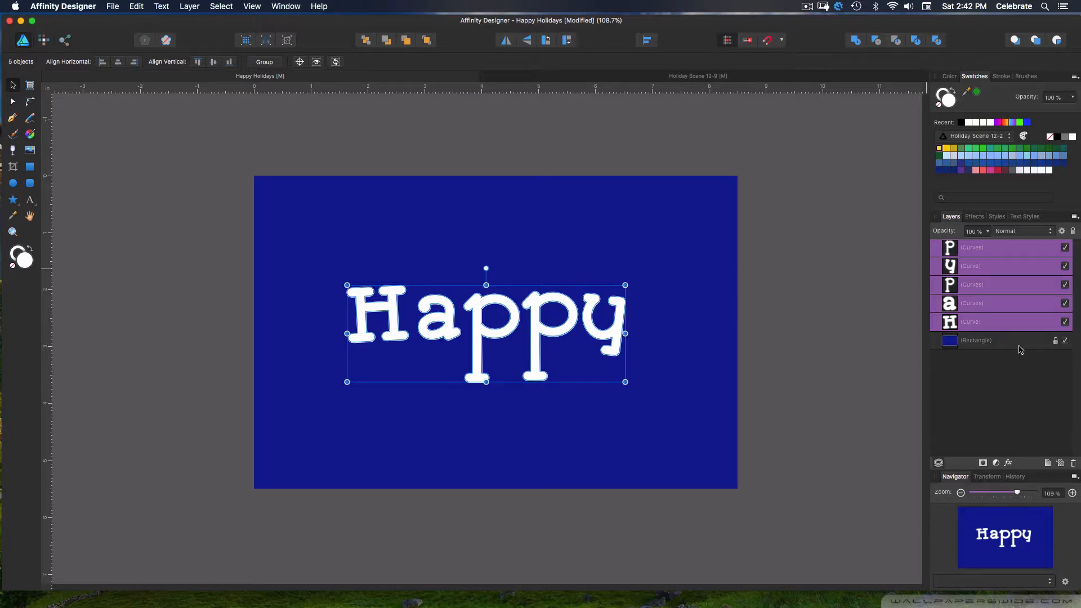
key(cmd+g)
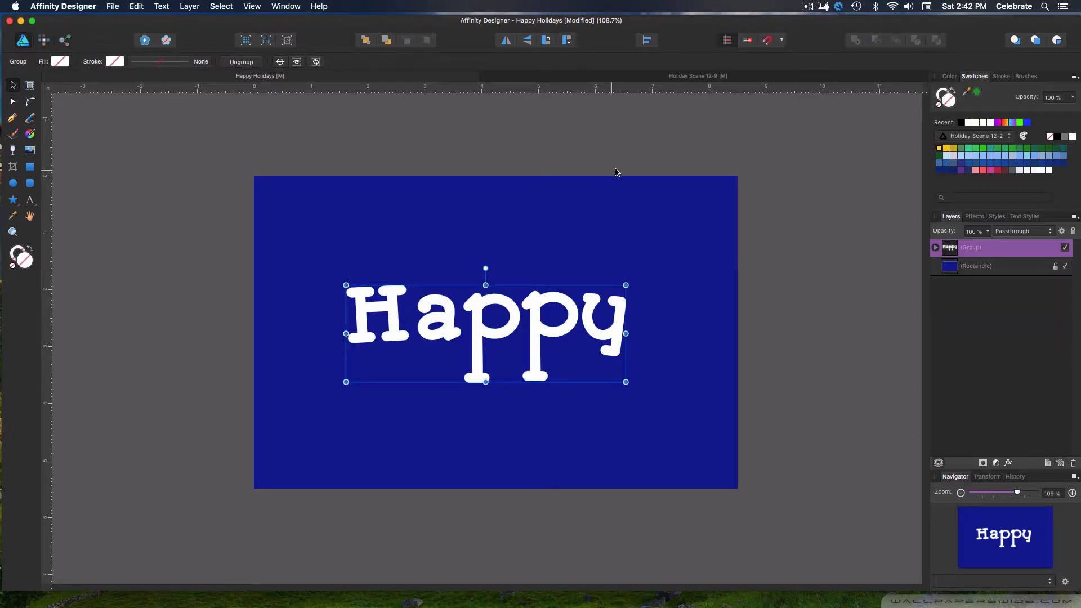
double_click(974, 251)
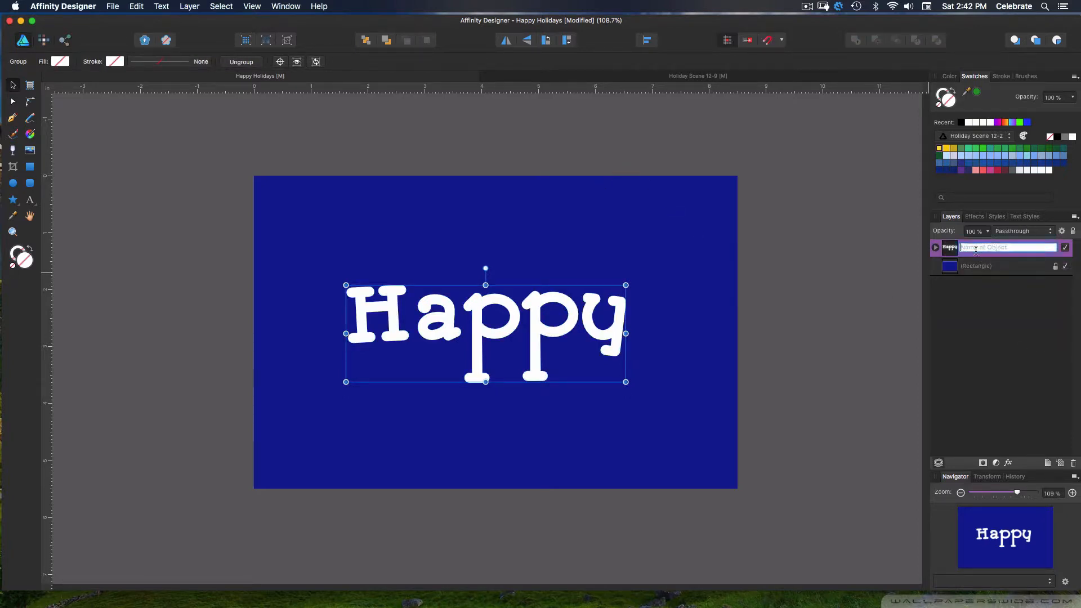
text(Happy)
key(Return)
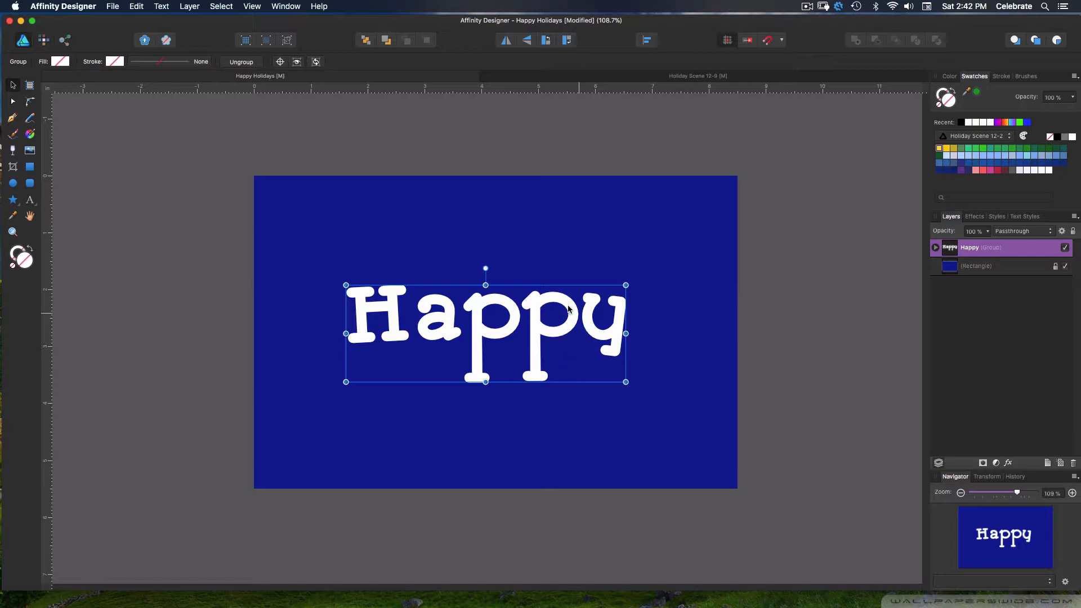
- Move the Happy group slightly up and left on the blue background, and switch to the Holiday Scene 12-9 document
drag(533, 305, 513, 291)
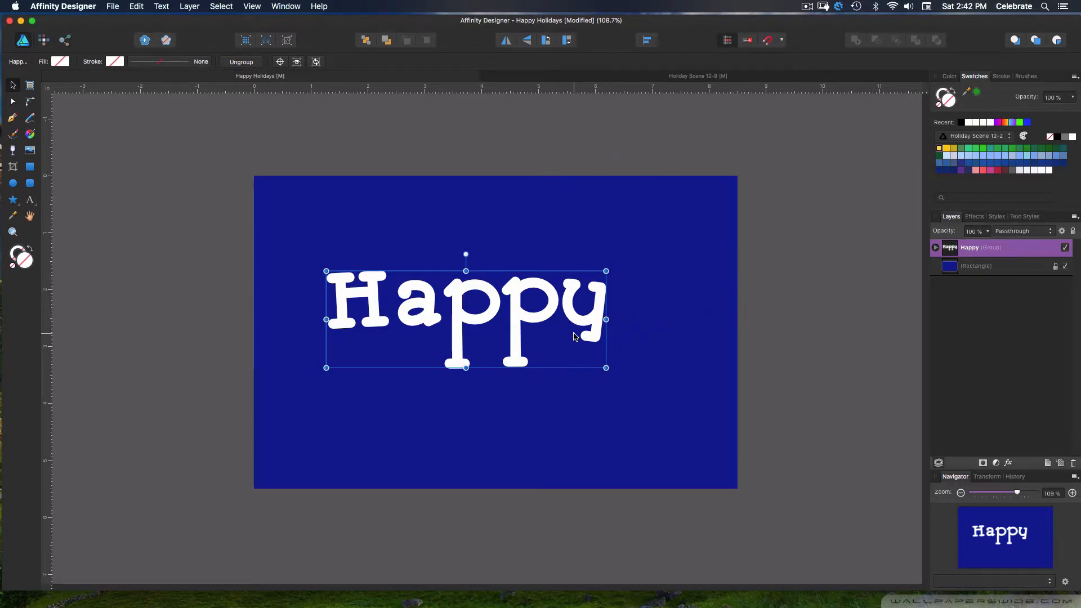
click(570, 77)
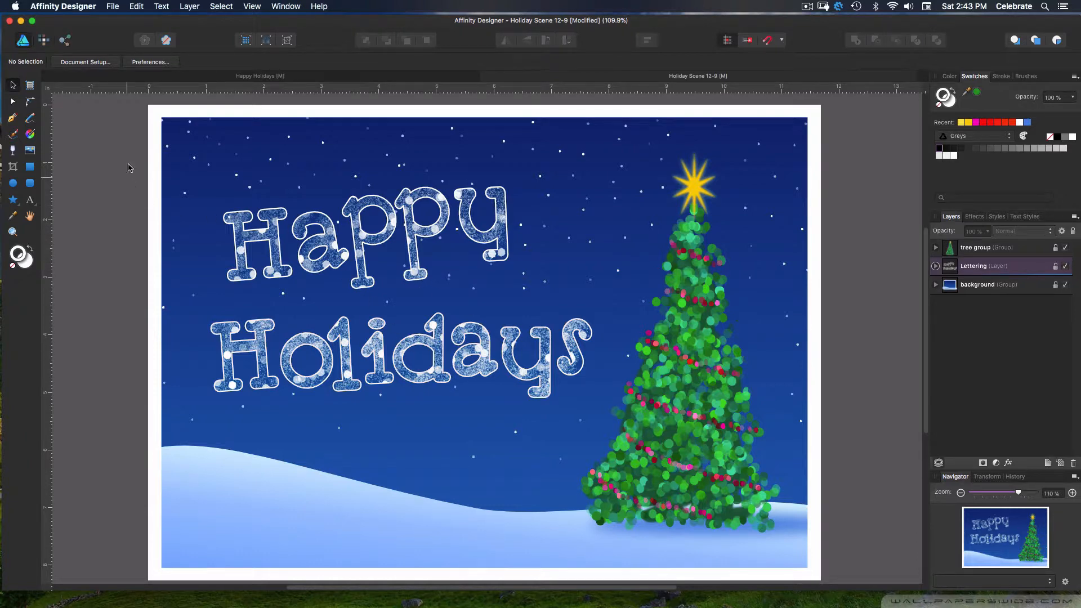
- Return to the Happy Holidays document and duplicate the Happy group
click(274, 77)
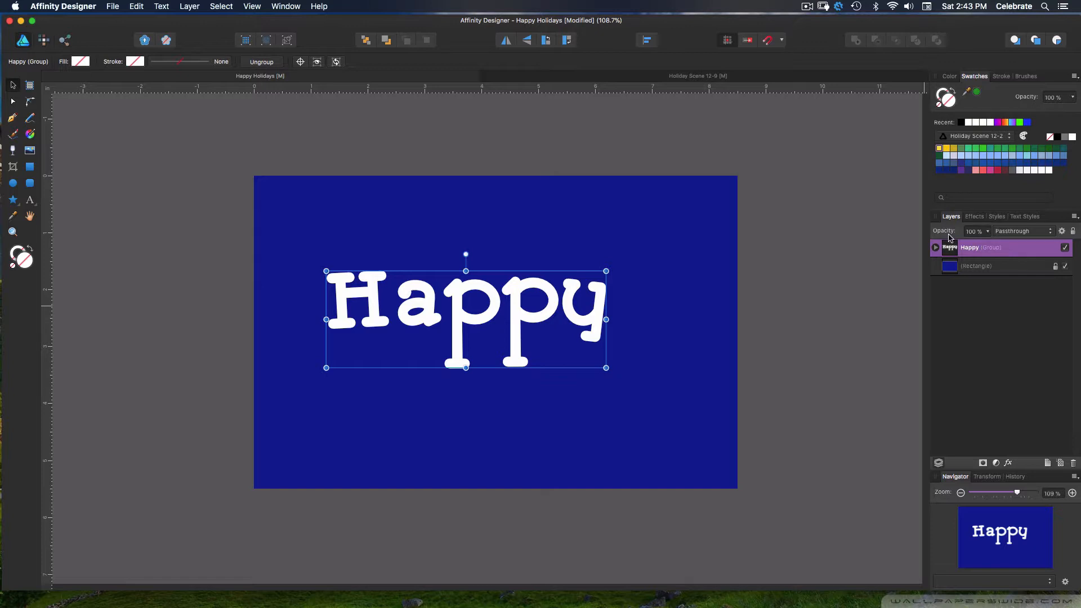
right_click(998, 251)
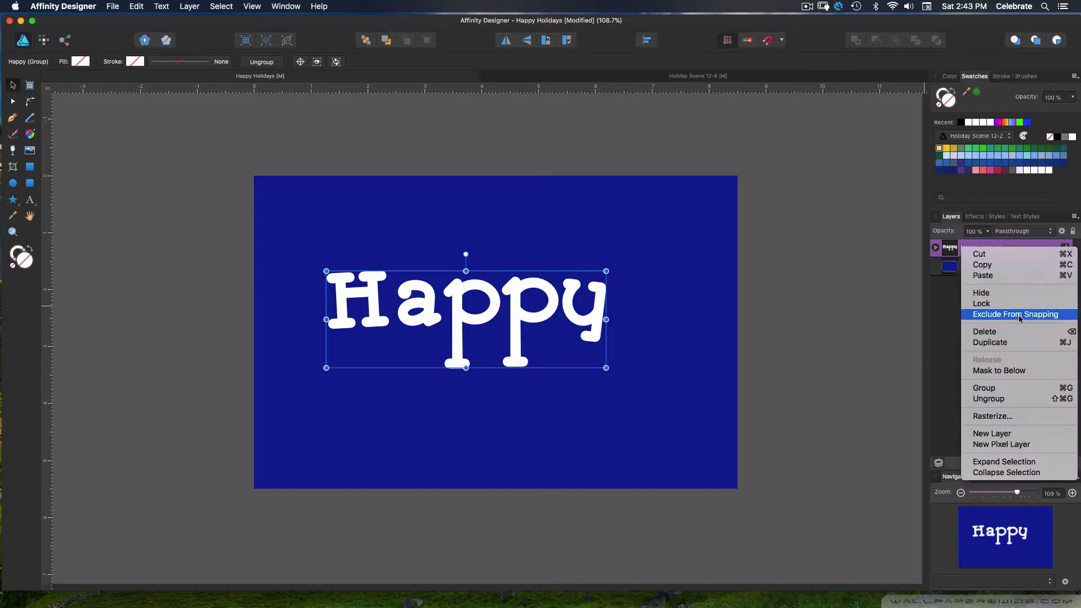
click(1009, 347)
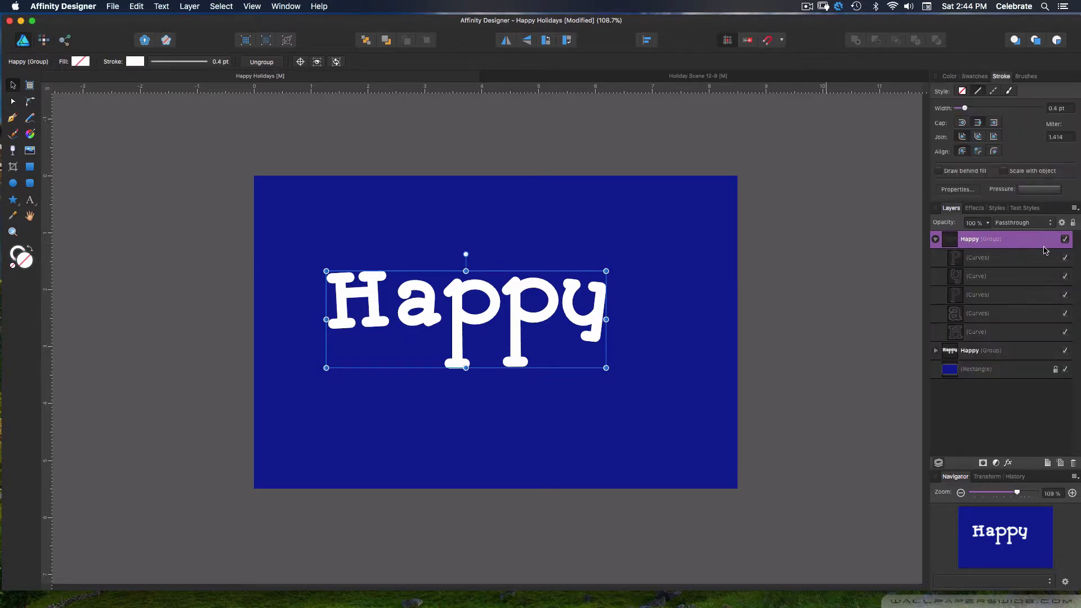
- Hide the original Happy group and set the stroke width of the duplicate's five letter curves to 1.5 pt
click(984, 260)
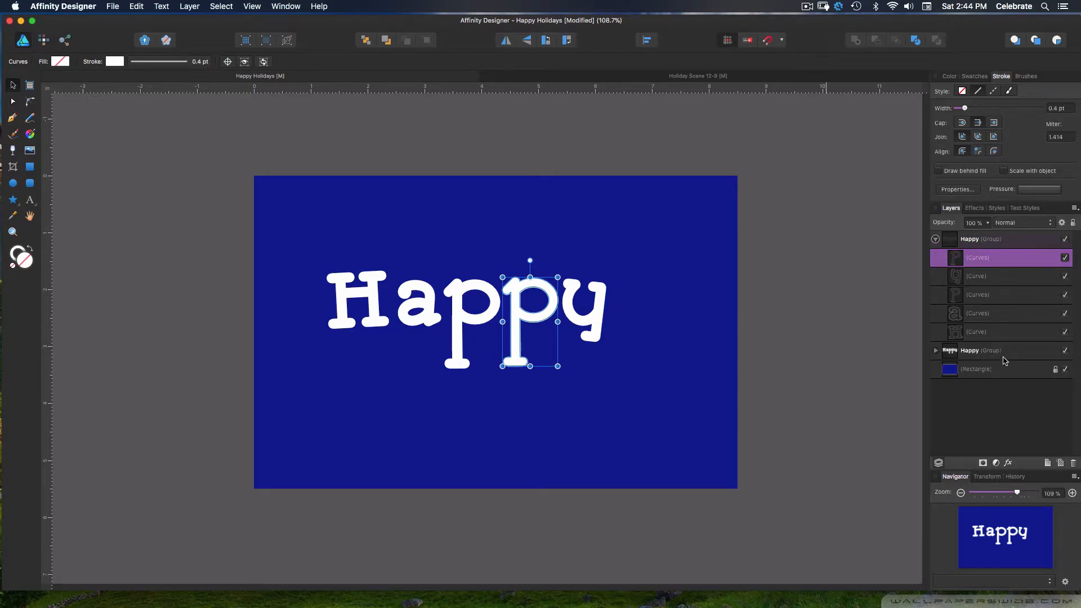
shift+click(987, 332)
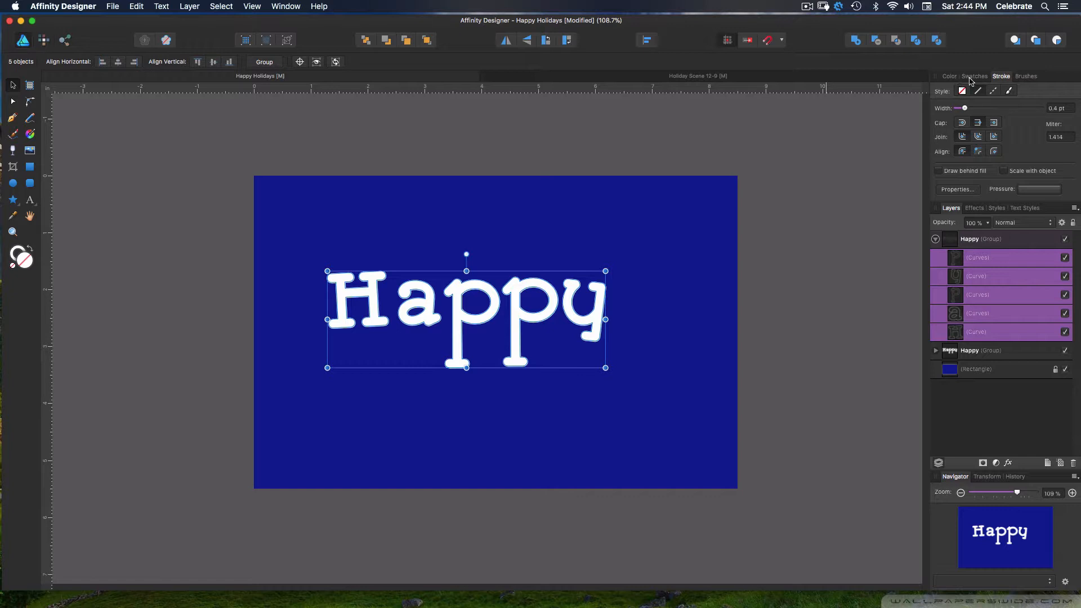
drag(965, 109, 968, 108)
click(1064, 353)
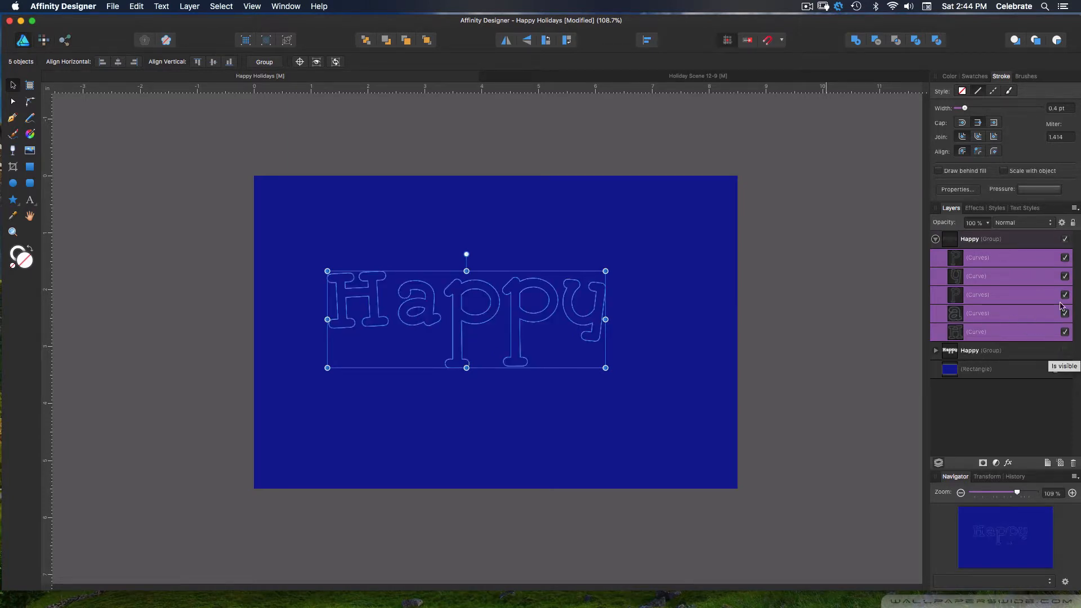
click(950, 76)
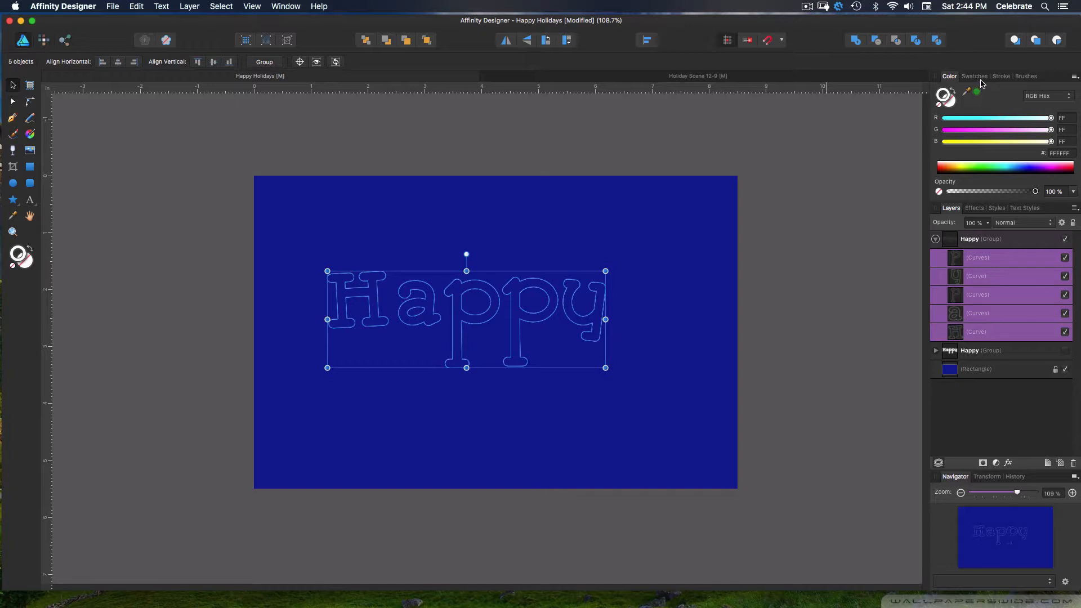
click(1001, 76)
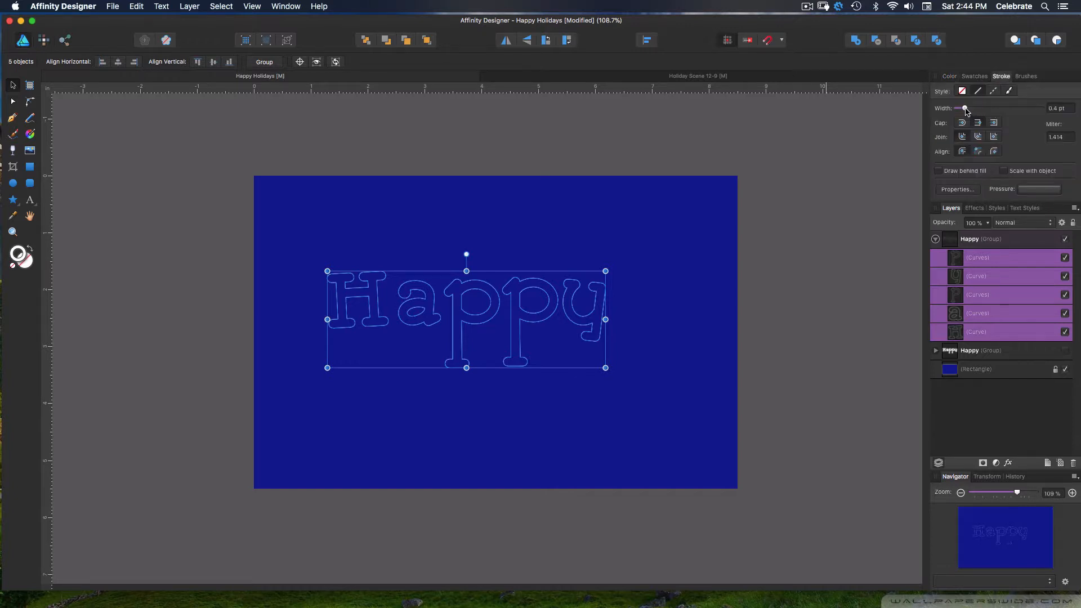
drag(965, 111, 976, 110)
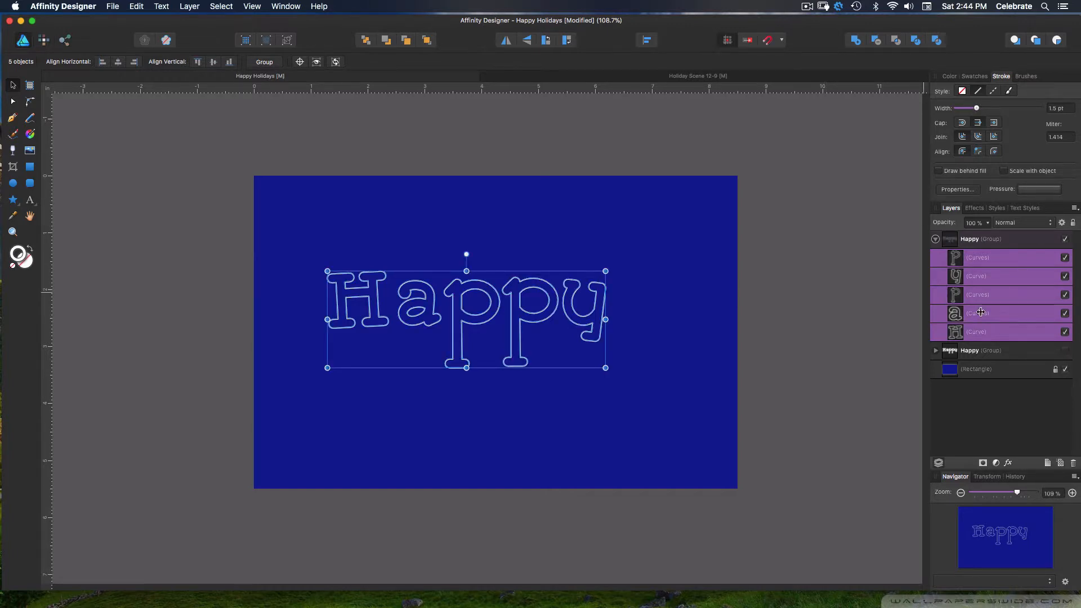
- Rename the duplicated group Happy Outline, then collapse and lock it
click(990, 242)
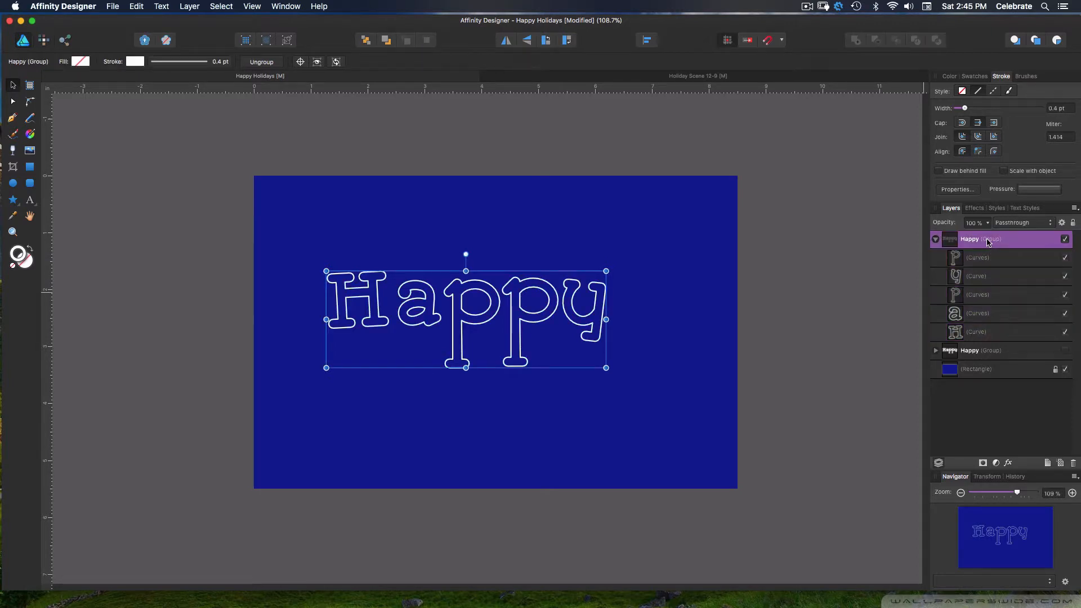
double_click(986, 240)
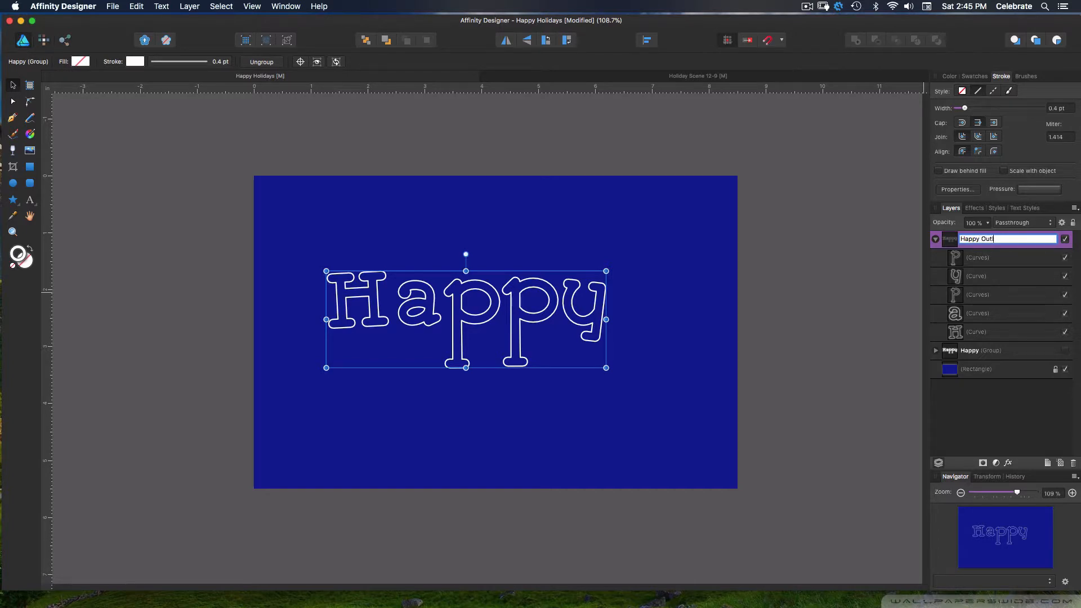
text(Outline)
key(Return)
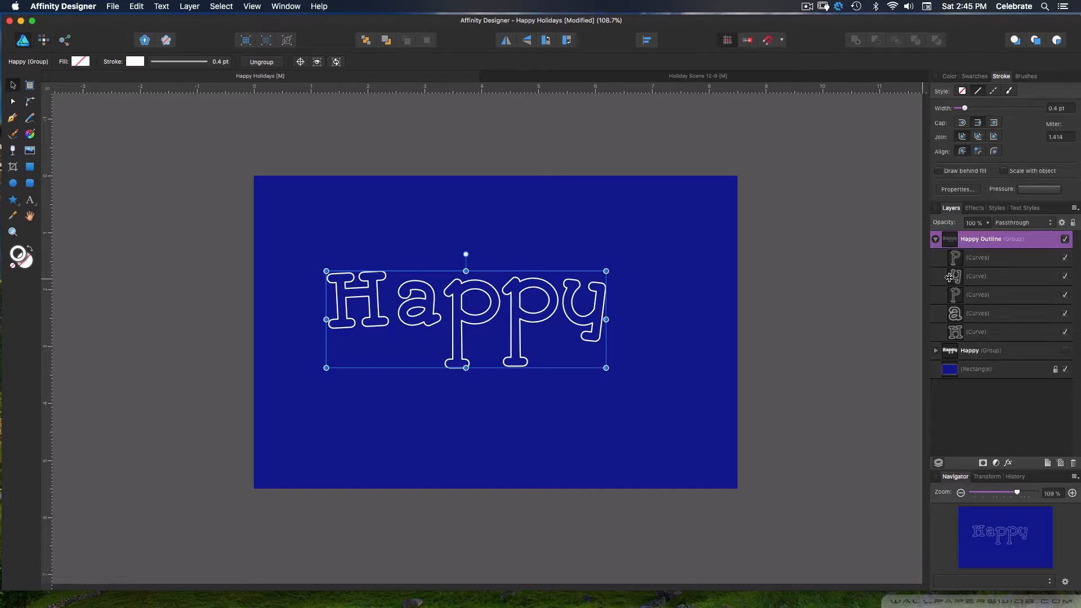
click(934, 238)
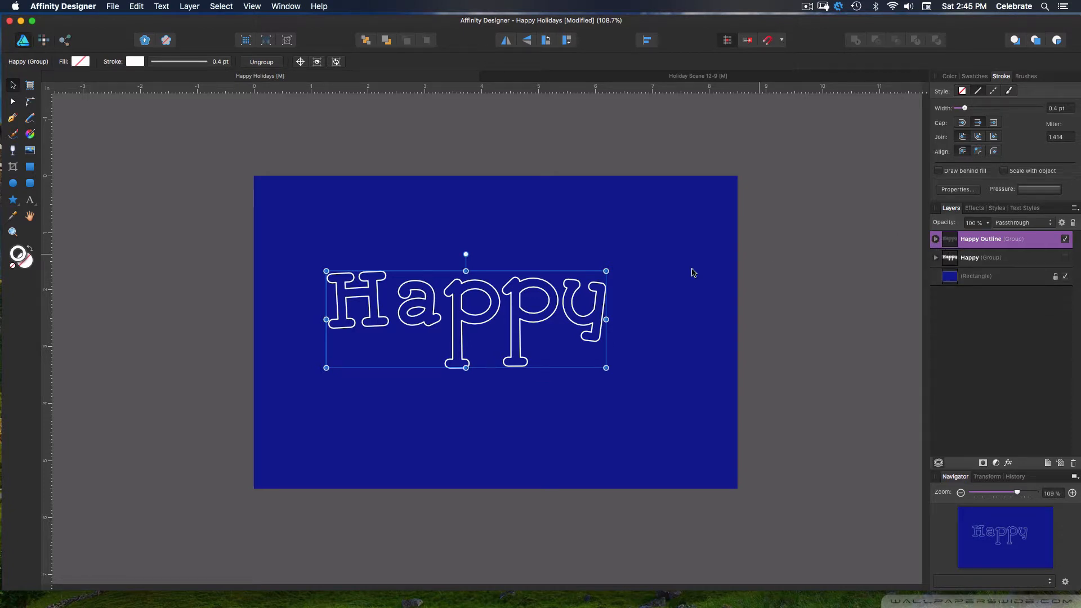
click(1073, 223)
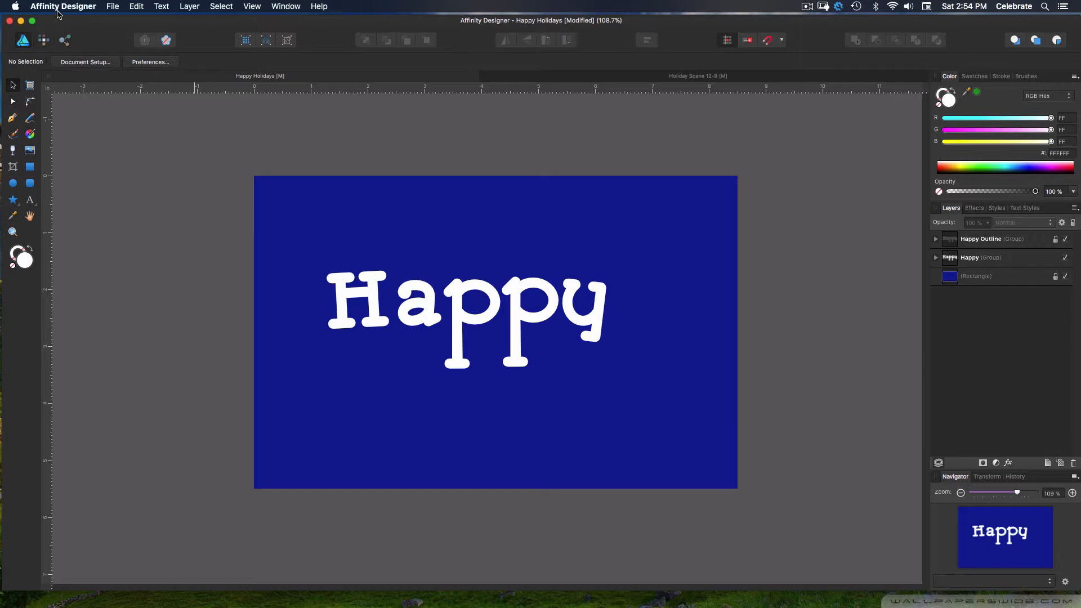
- Switch to the Pixel Persona and add a new pixel layer above the lettering groups
click(43, 40)
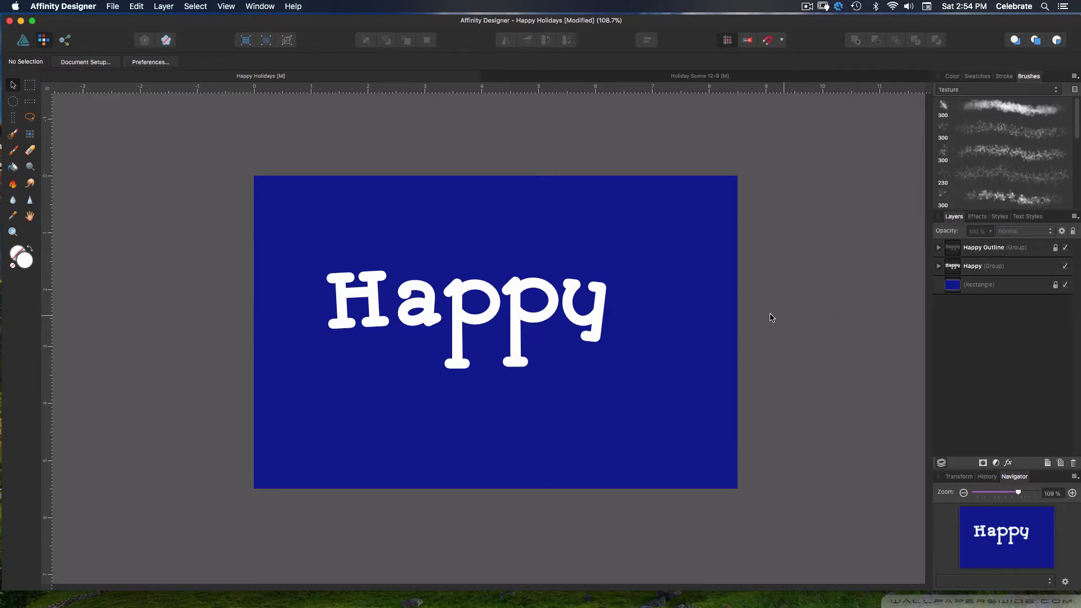
click(1062, 464)
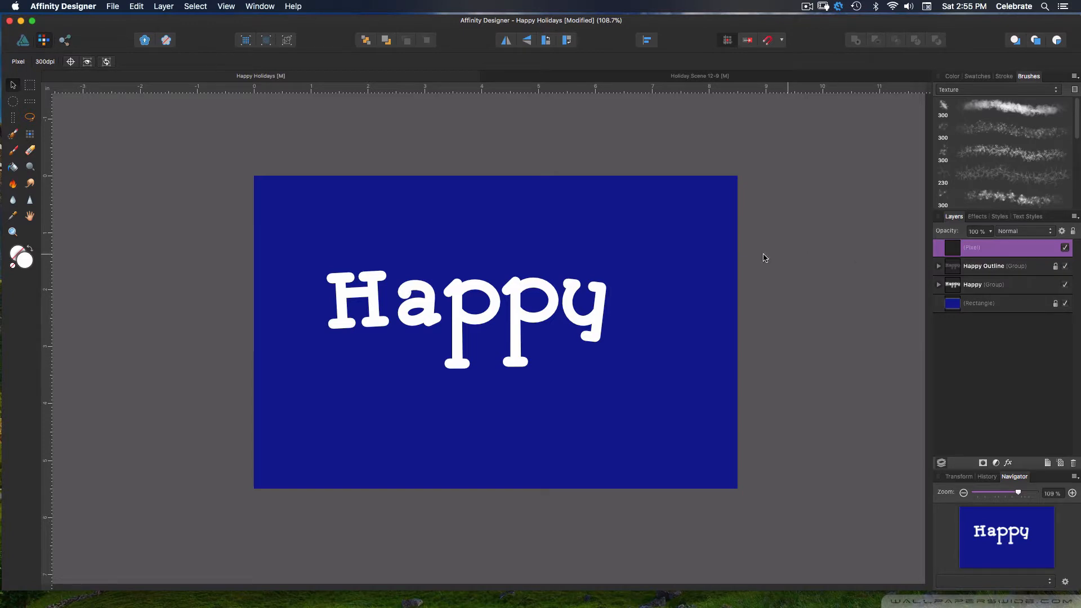
- Choose the Paint Brush with the speckled 206 px brush from the Texture category and review its brush settings
click(15, 151)
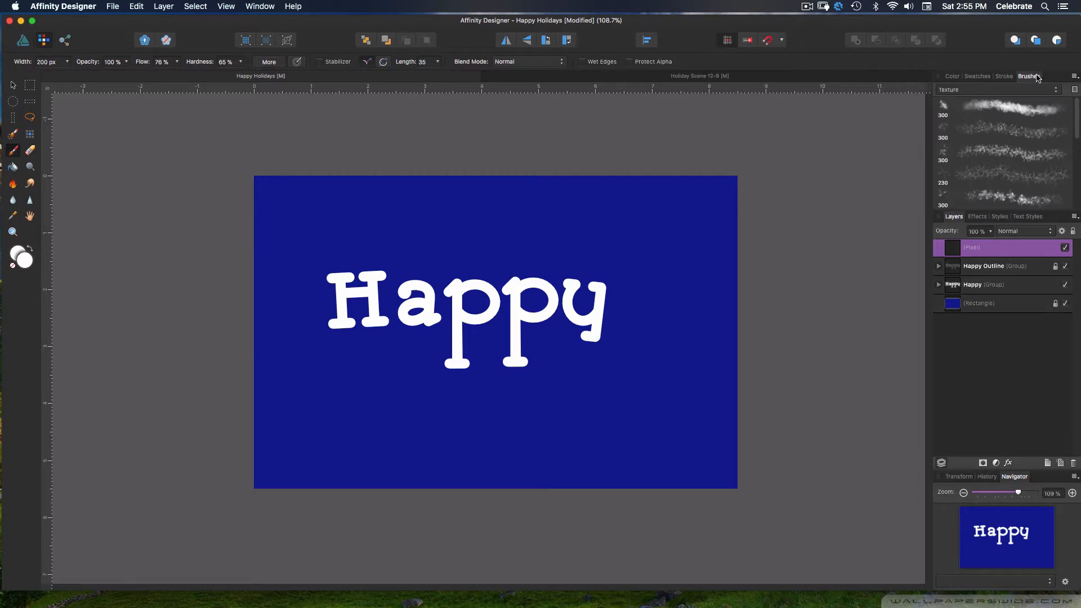
click(1029, 90)
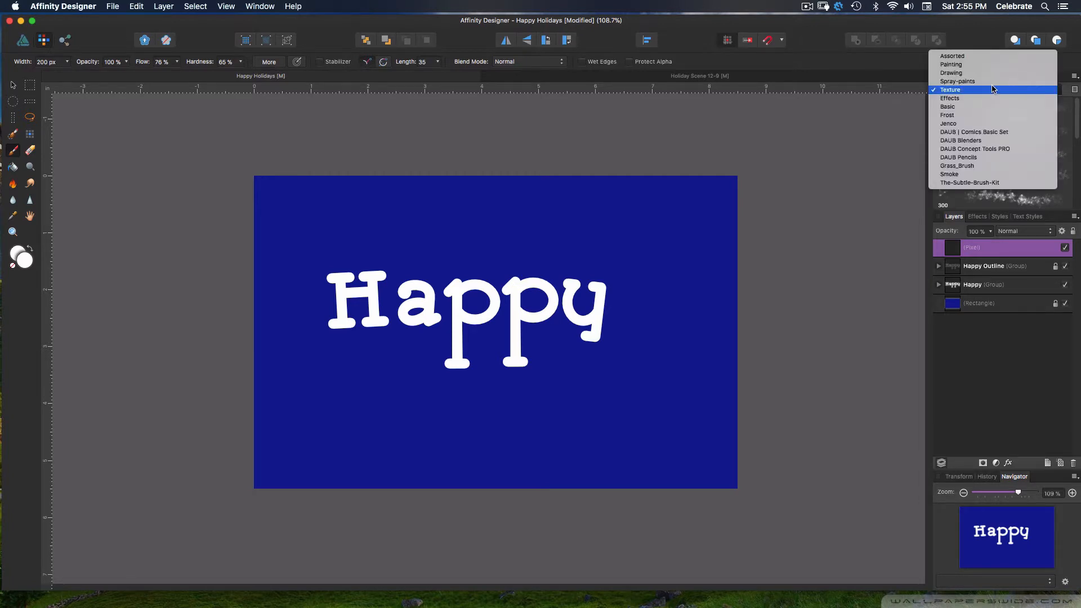
click(963, 92)
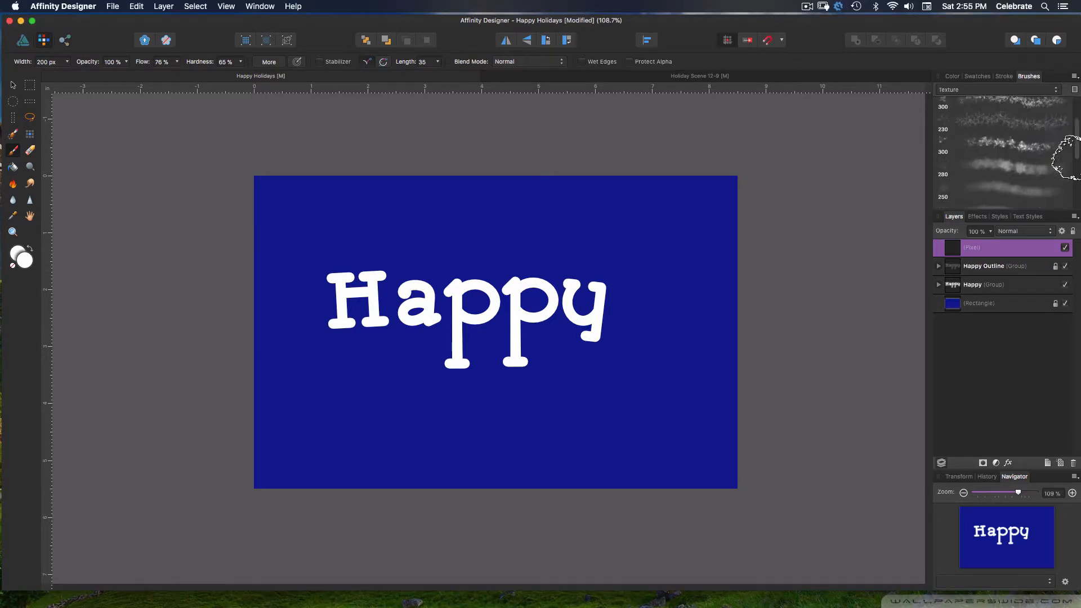
drag(1076, 138, 1078, 209)
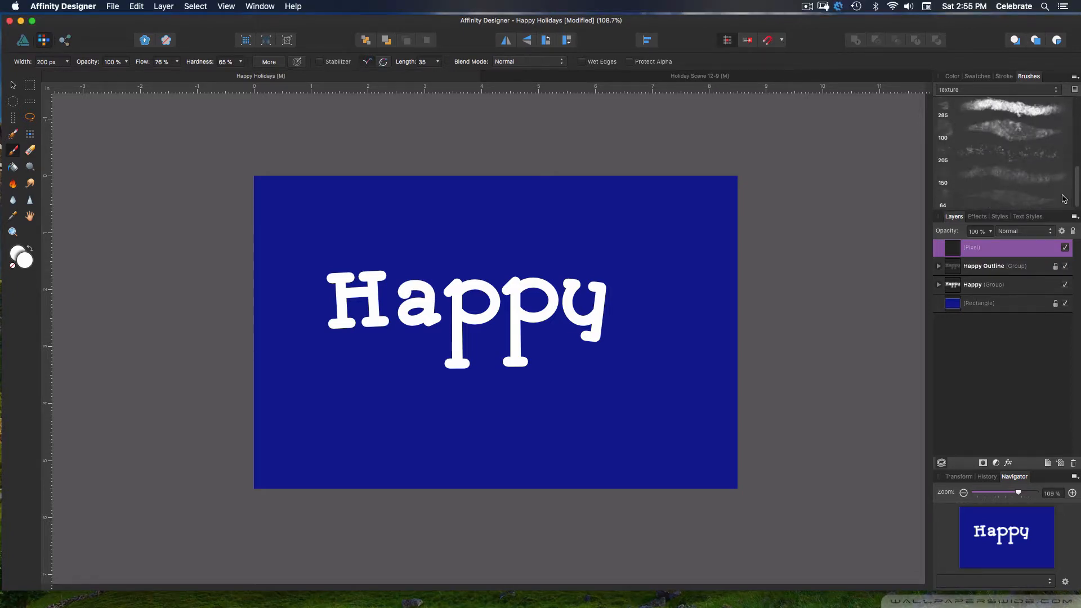
click(1018, 158)
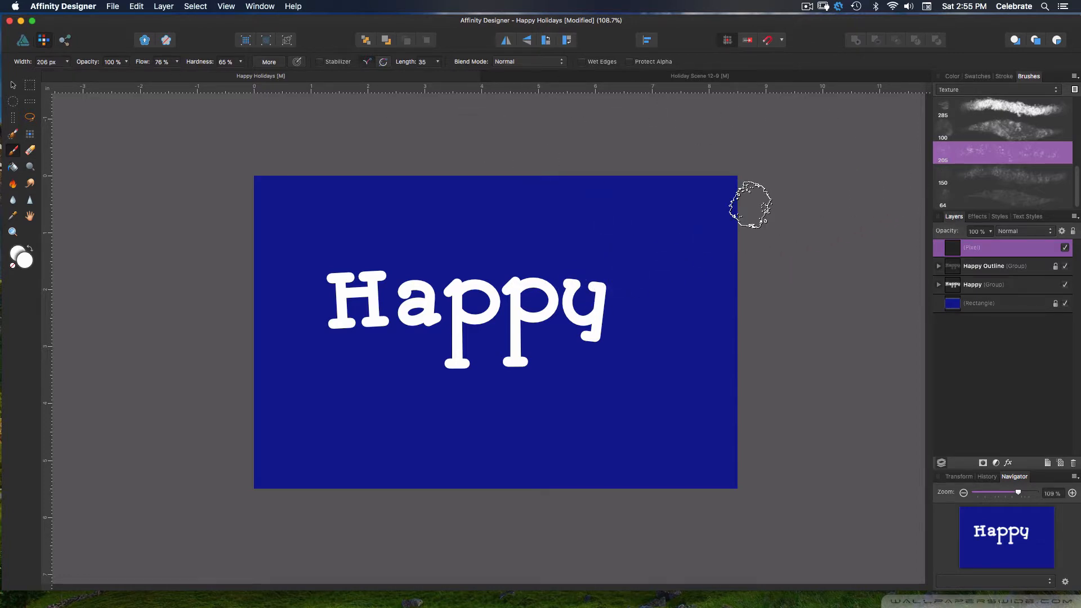
double_click(979, 155)
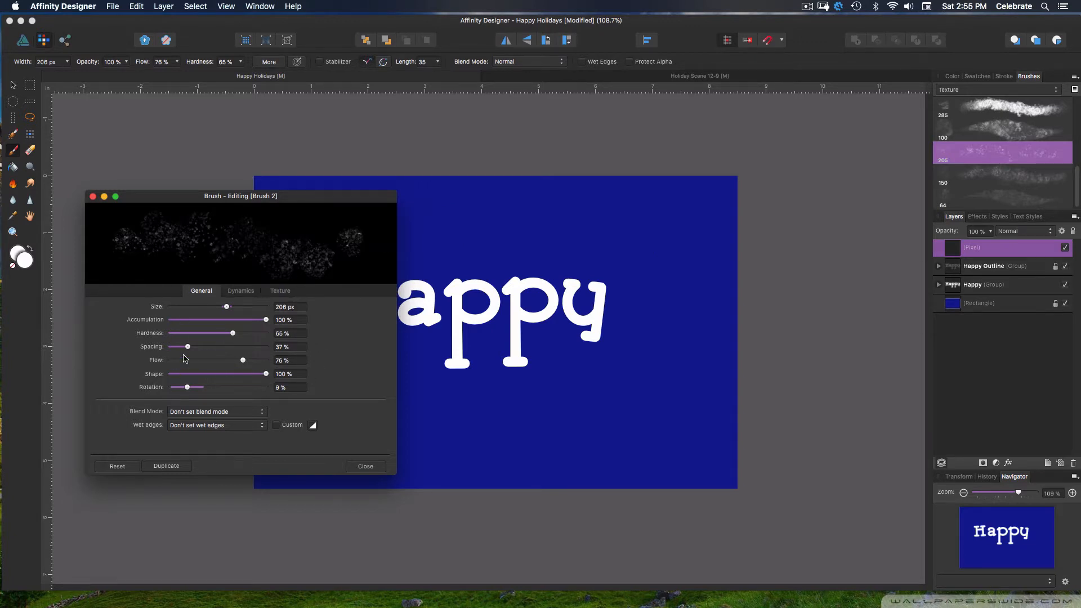
click(365, 466)
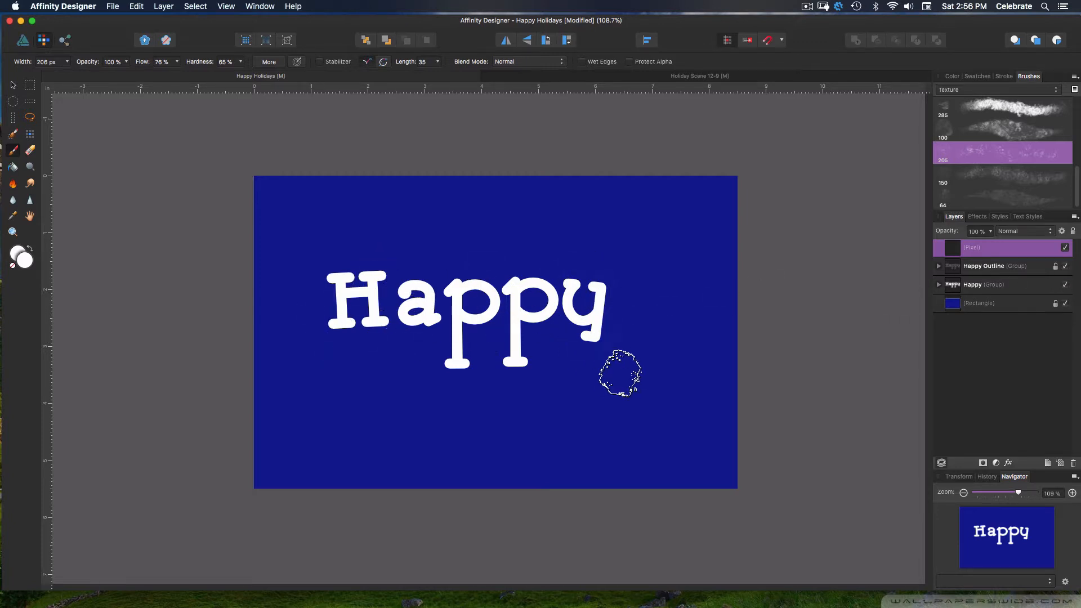
- Hide the solid Happy group and paint white speckles over the whole outlined word on the pixel layer
click(1064, 285)
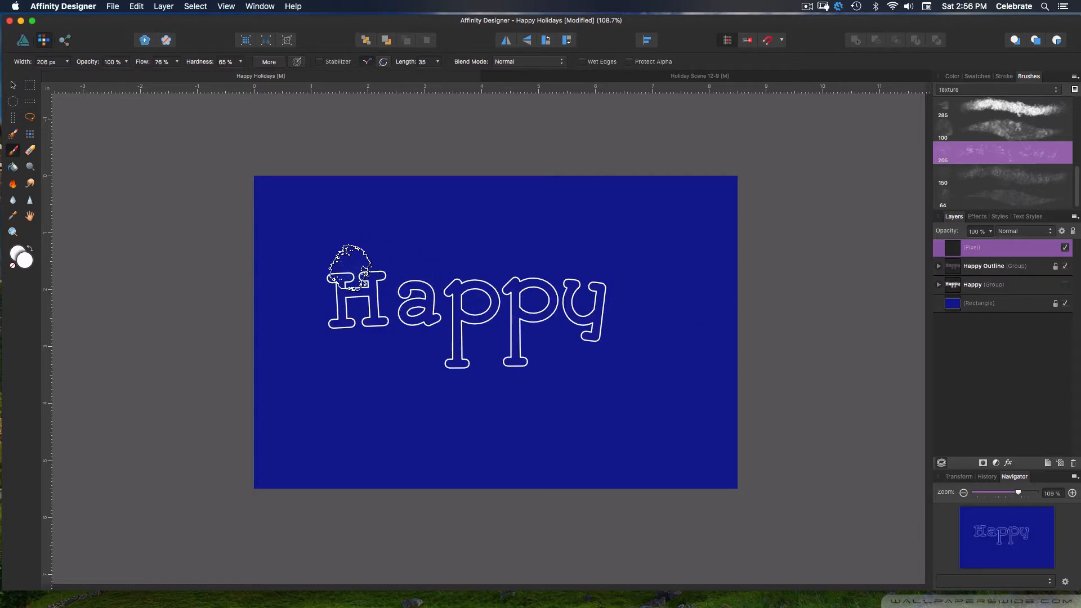
mouse_move(332, 282)
mouse_down()
mouse_move(356, 268)
mouse_move(347, 293)
mouse_move(366, 304)
mouse_move(344, 341)
mouse_move(340, 330)
mouse_move(470, 270)
mouse_move(439, 322)
mouse_move(443, 343)
mouse_move(484, 304)
mouse_move(498, 375)
mouse_move(547, 288)
mouse_move(511, 301)
mouse_move(583, 283)
mouse_move(561, 317)
mouse_move(628, 305)
mouse_move(567, 269)
mouse_move(592, 311)
mouse_move(610, 317)
mouse_move(571, 358)
mouse_move(593, 305)
mouse_move(571, 262)
mouse_move(407, 326)
mouse_move(362, 332)
mouse_move(414, 256)
mouse_move(611, 262)
mouse_move(612, 310)
mouse_move(433, 344)
mouse_move(346, 340)
mouse_move(479, 313)
mouse_move(494, 323)
mouse_move(443, 357)
mouse_move(511, 352)
mouse_up()
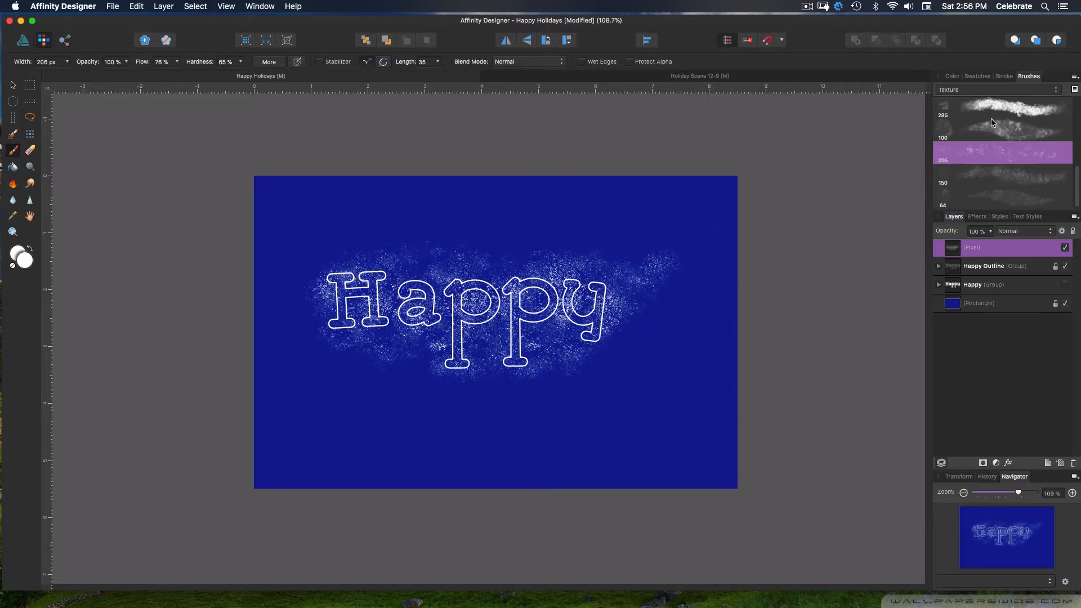
- Paint scattered white dots over the Happy lettering with the dotted Round Brush from the Assorted category at 47 px width
click(1058, 91)
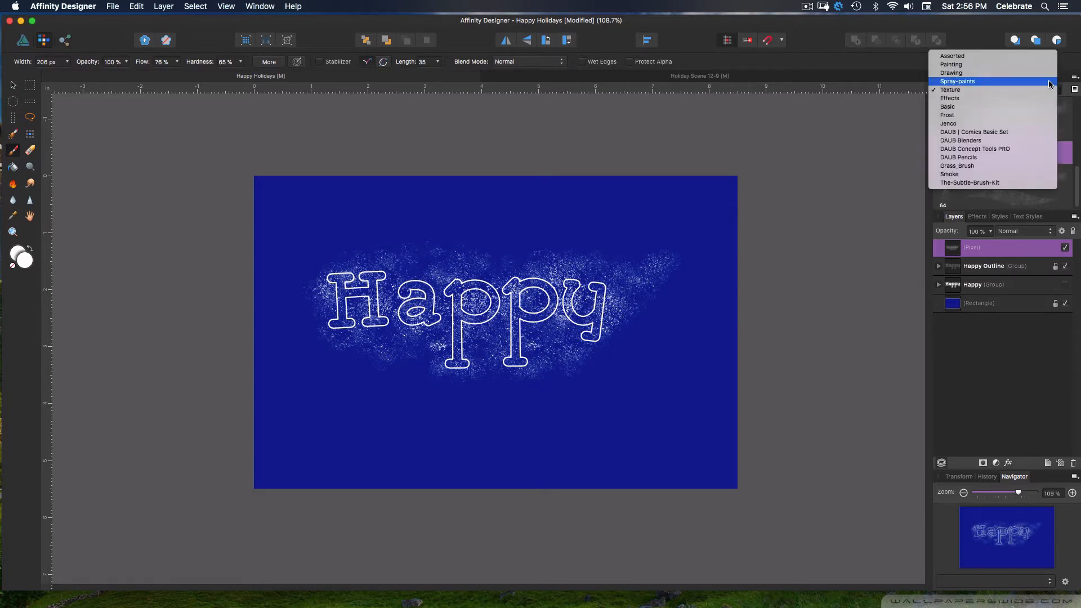
click(1042, 57)
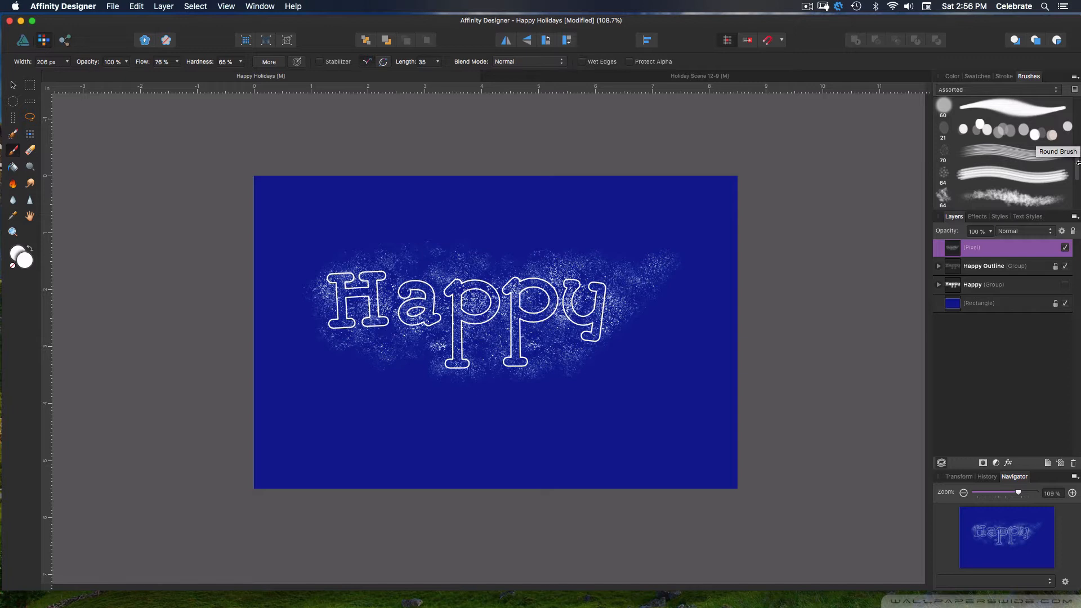
drag(1075, 169, 1071, 214)
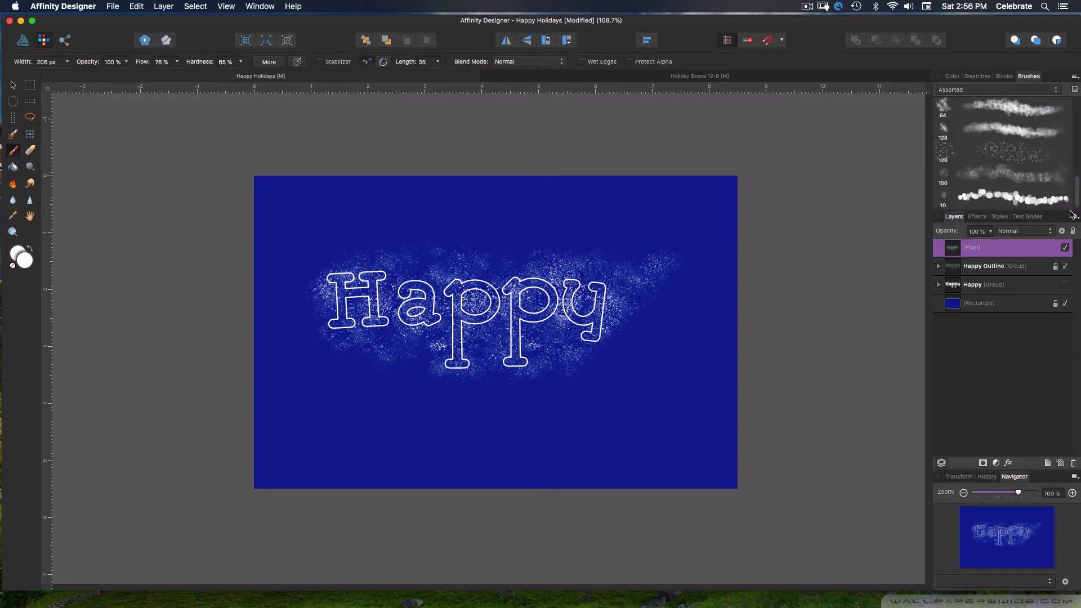
scroll(1006, 169, up, 5)
click(1006, 174)
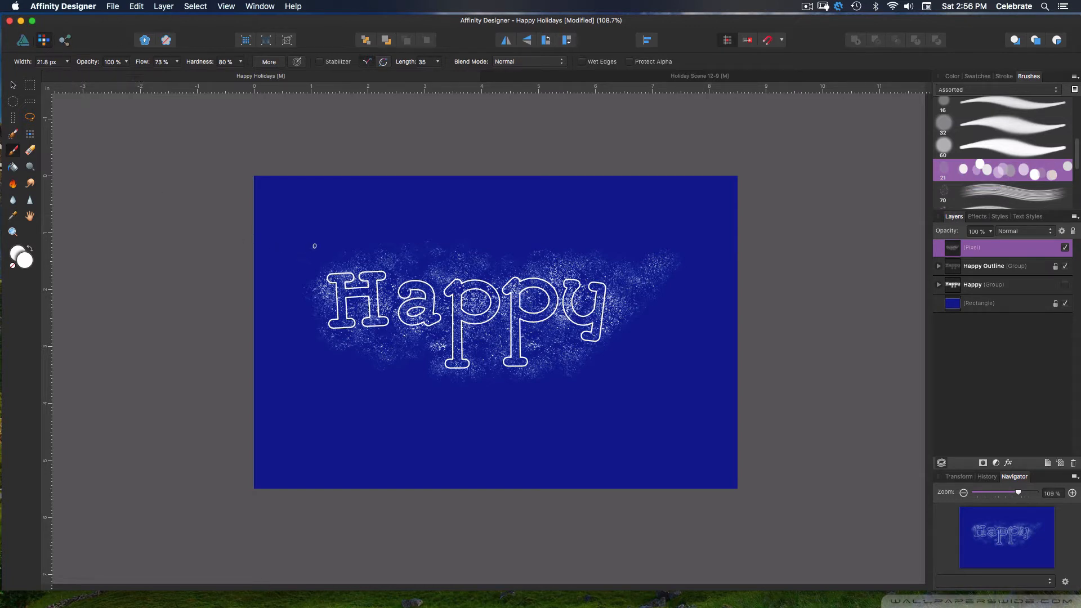
click(68, 62)
drag(72, 76, 69, 76)
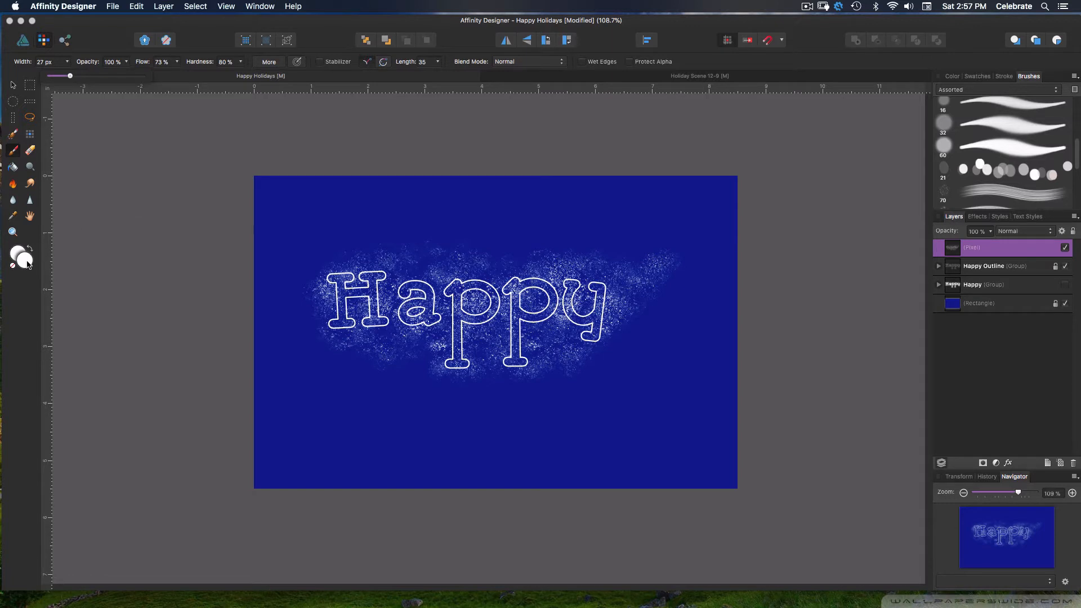
drag(69, 76, 82, 75)
mouse_move(359, 269)
mouse_down()
mouse_move(398, 257)
mouse_move(368, 306)
mouse_move(383, 344)
mouse_move(416, 317)
mouse_move(643, 320)
mouse_move(511, 366)
mouse_move(418, 375)
mouse_move(494, 335)
mouse_move(466, 267)
mouse_move(390, 279)
mouse_move(433, 249)
mouse_up()
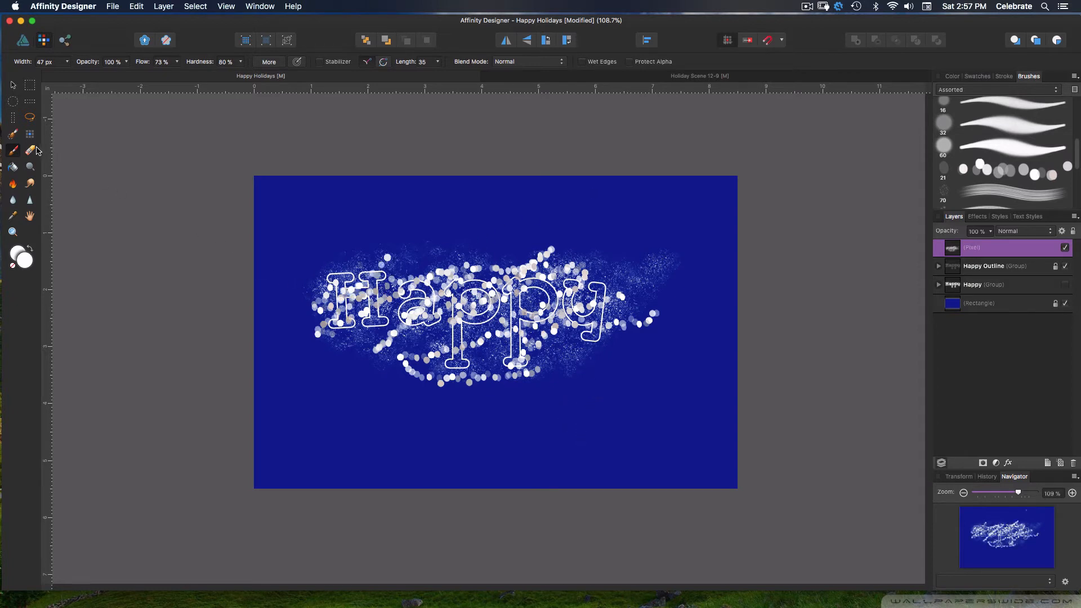
- Nest the painted pixel layer in the Happy group as a mask and make the group visible again
click(267, 228)
key(v)
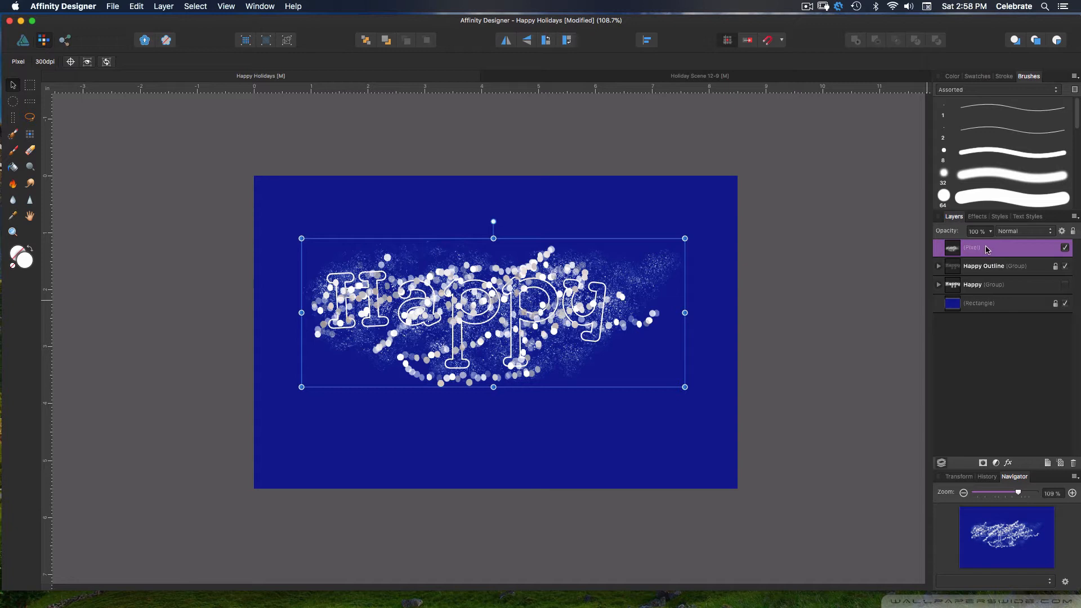
drag(975, 250, 955, 269)
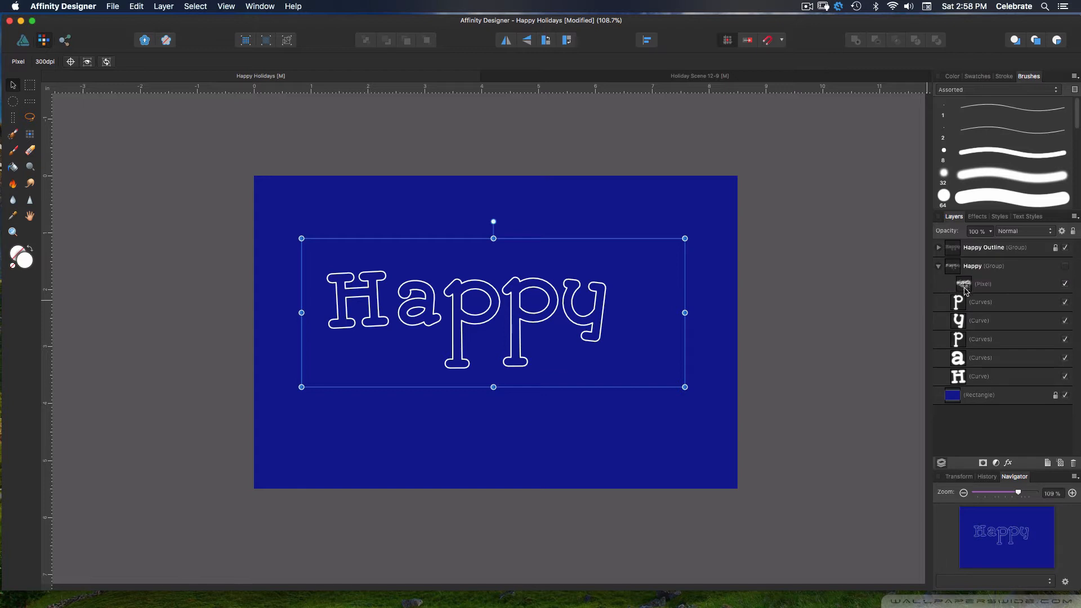
click(1065, 266)
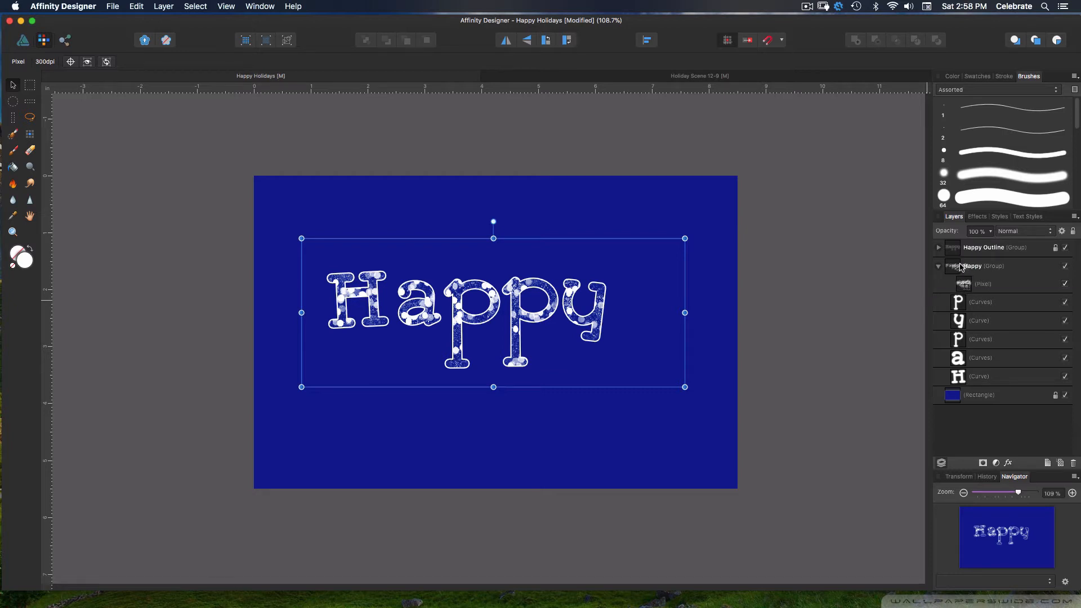
- Move the pixel layer out of the mask position to sit as a regular layer above the Happy group's letter curves
drag(968, 285, 940, 285)
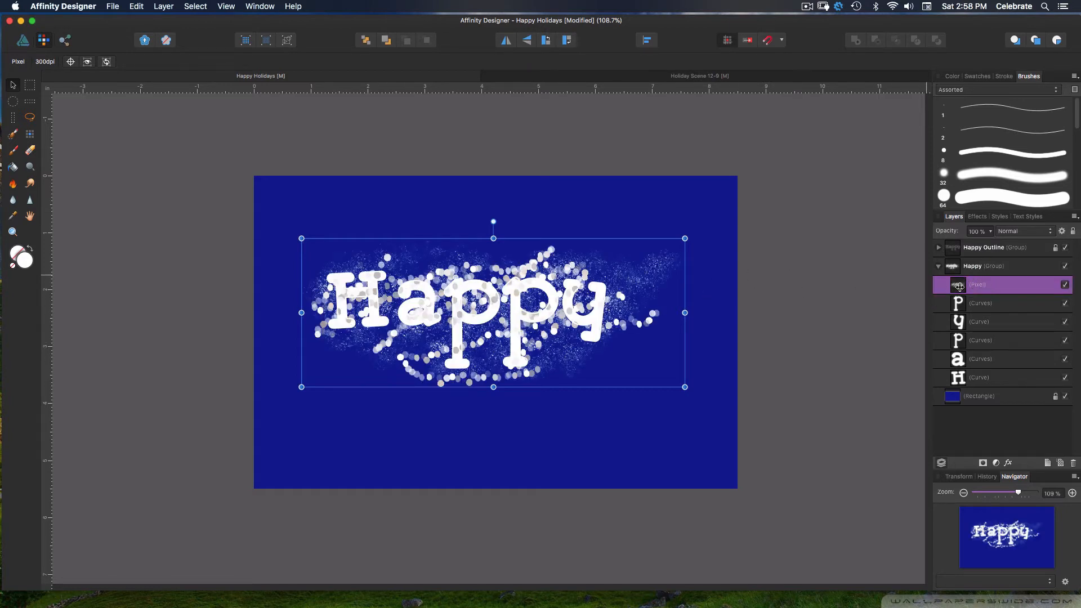
- Nest the painted pixel layer back in the Happy group as its mask and collapse the group
drag(959, 284, 958, 268)
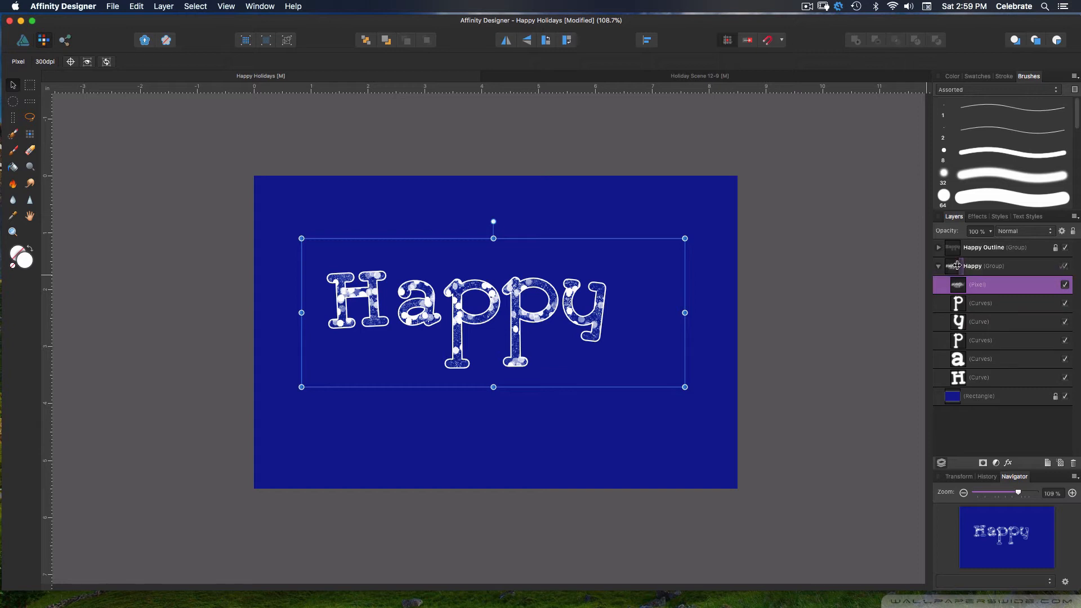
drag(956, 265, 960, 268)
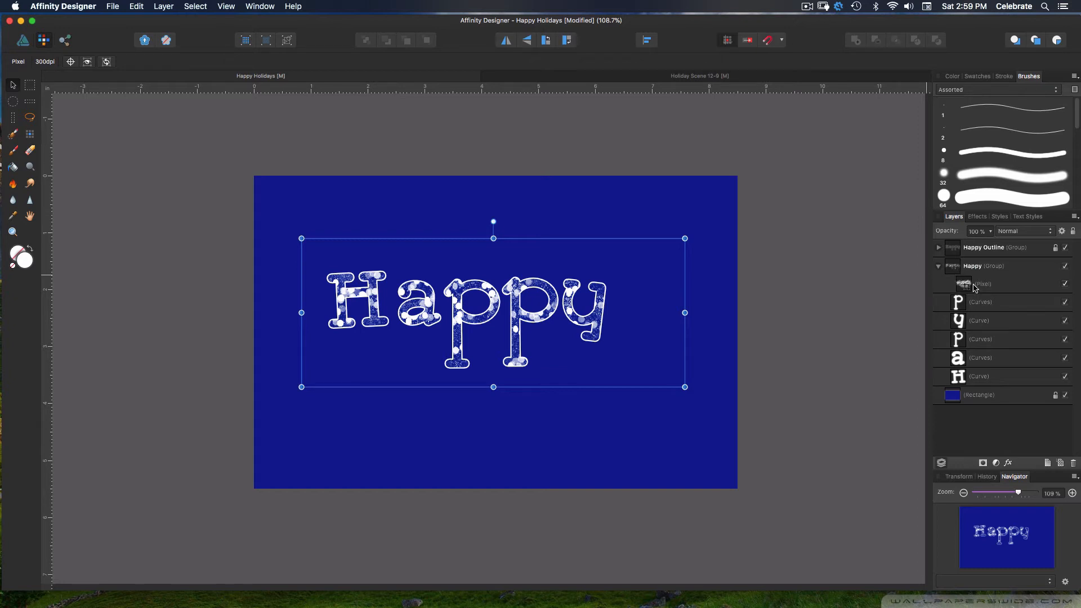
click(938, 266)
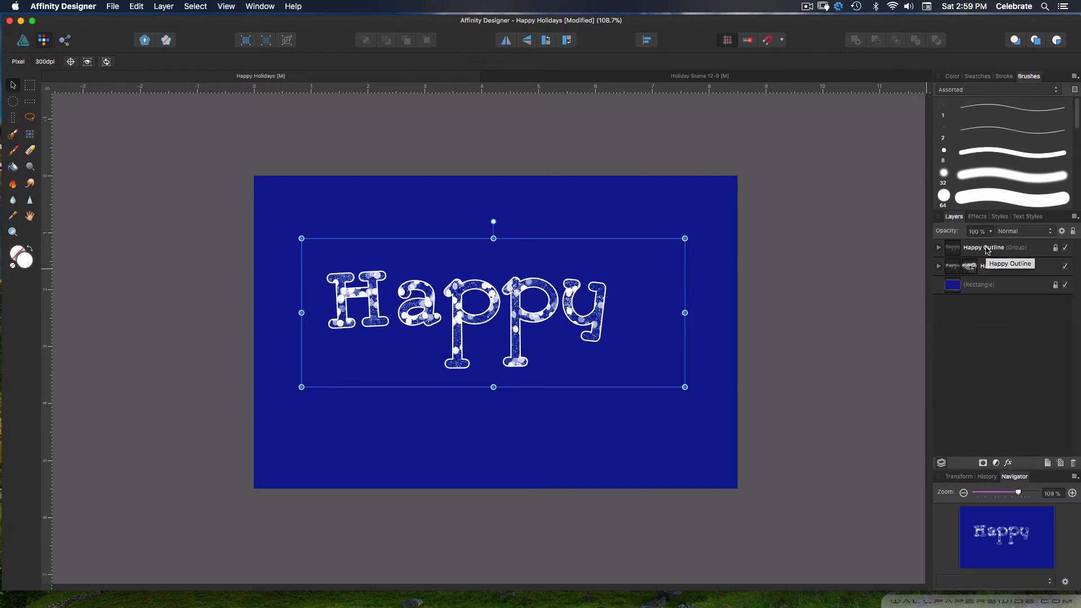
- Compare the speckled lettering with the Happy Outline group hidden and shown, and check the lettering in the Holiday Scene 12-9 document
click(1065, 248)
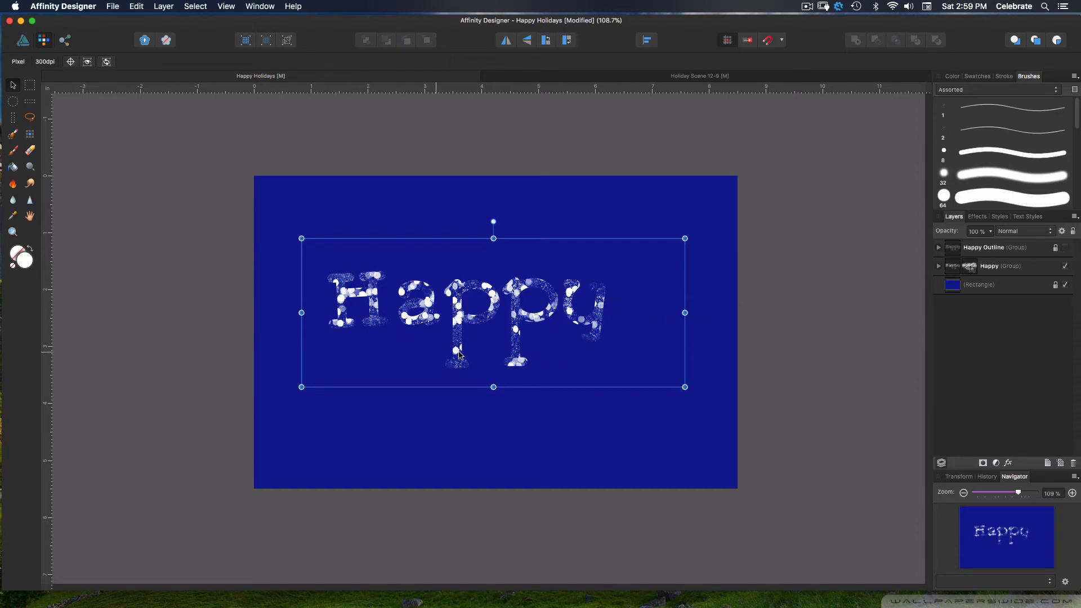
click(1065, 247)
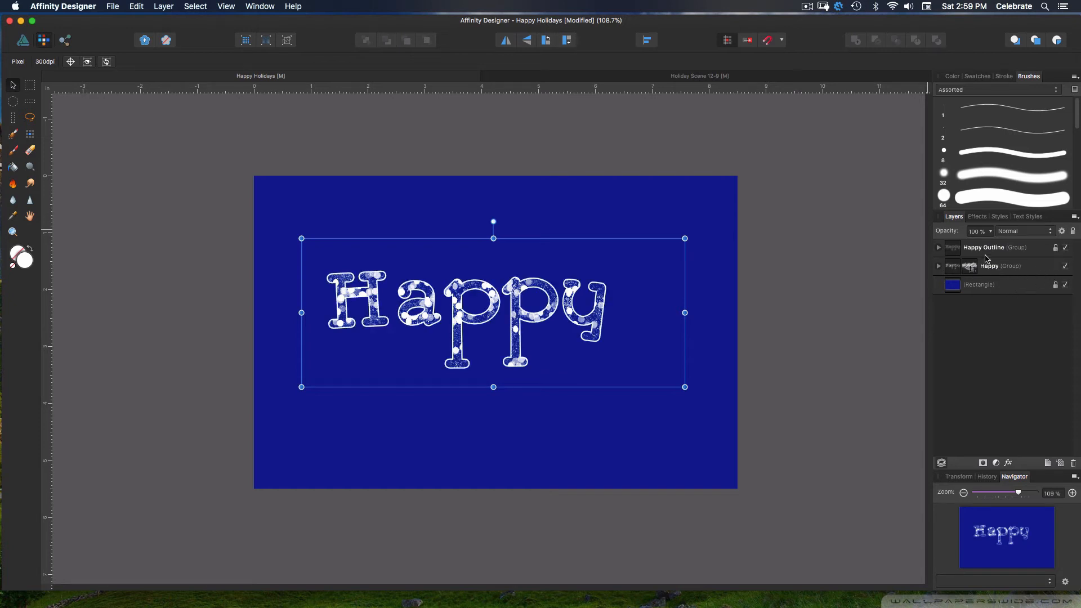
click(1065, 248)
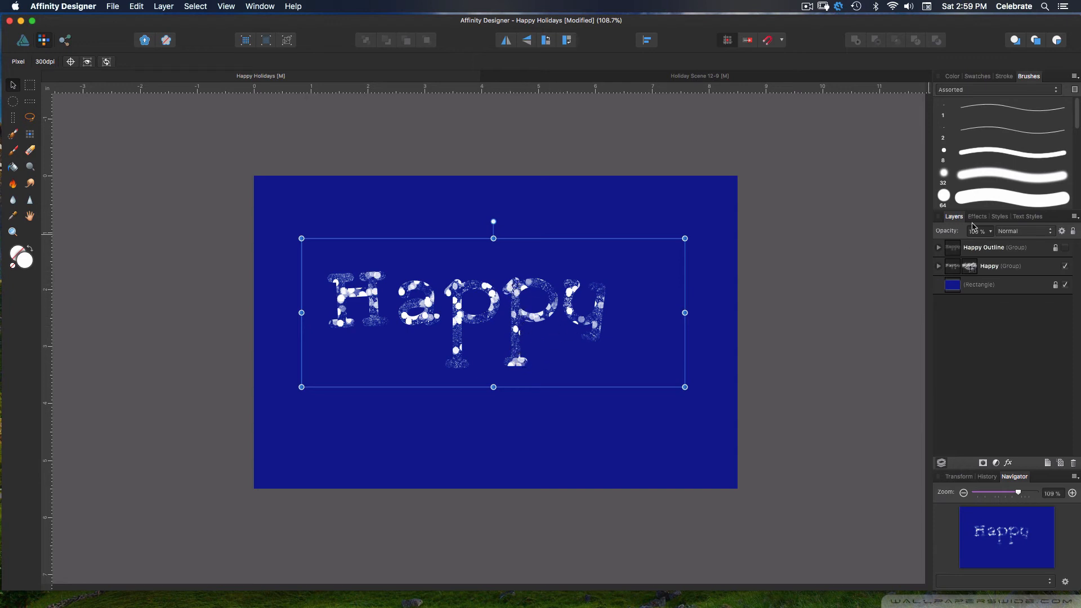
click(1066, 248)
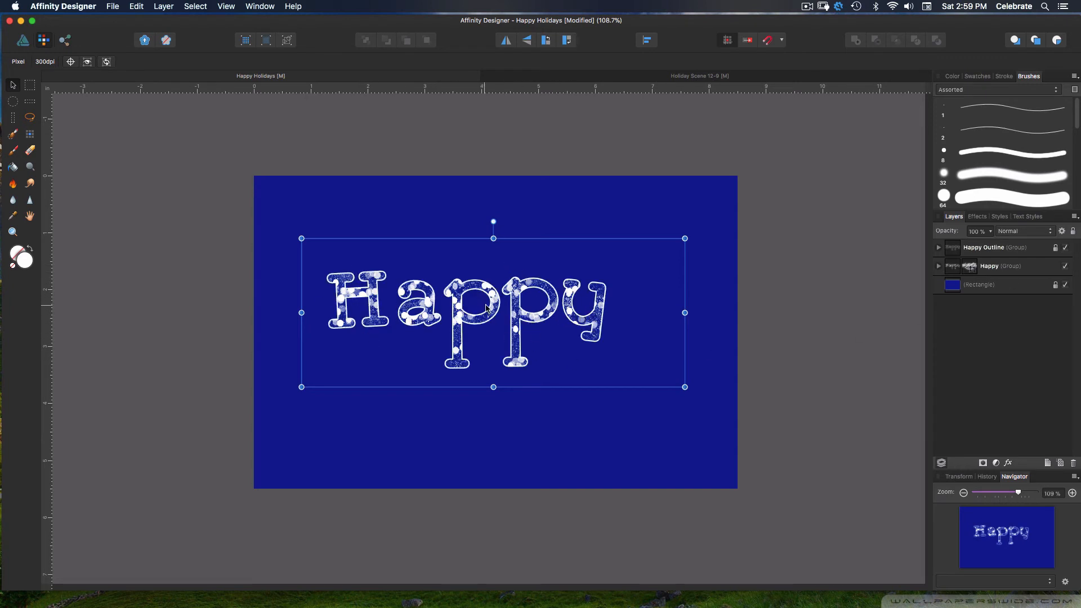
click(597, 77)
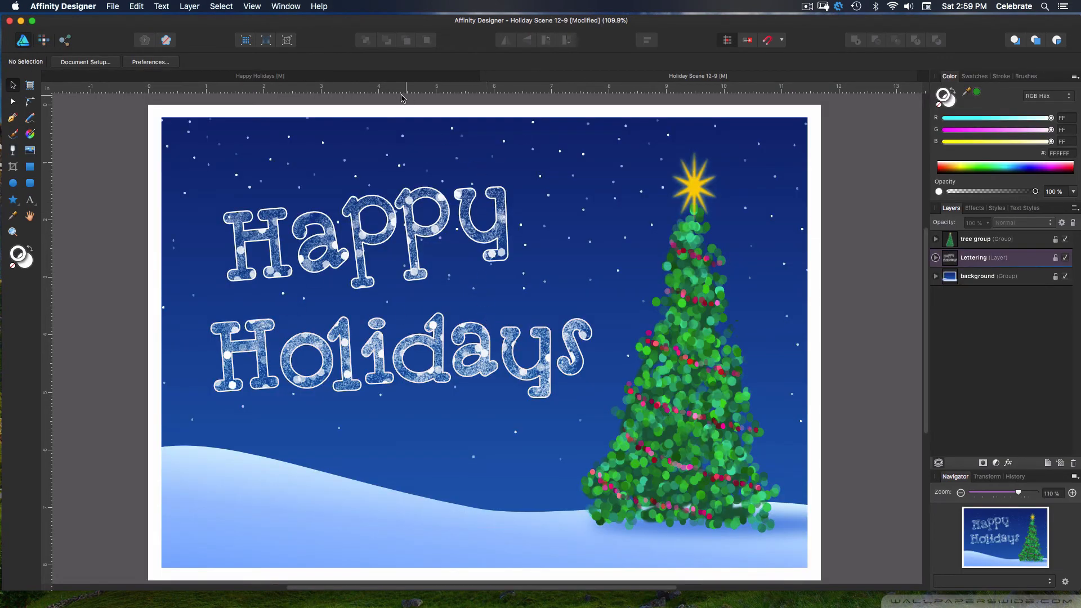
click(370, 77)
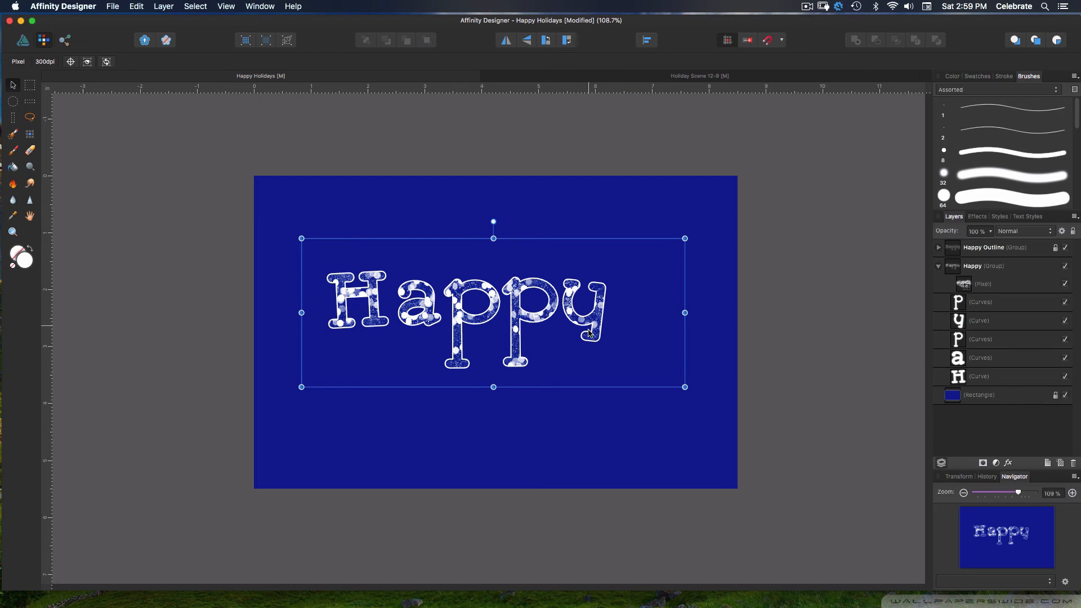